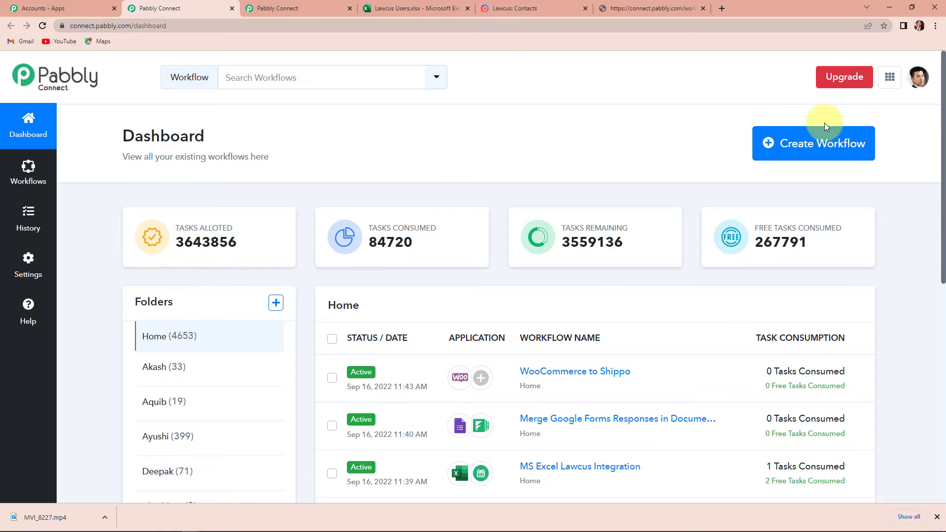
# Create a new workflow titled 'MS Excel Lawcus Integration'.
pyautogui.click(809, 161)
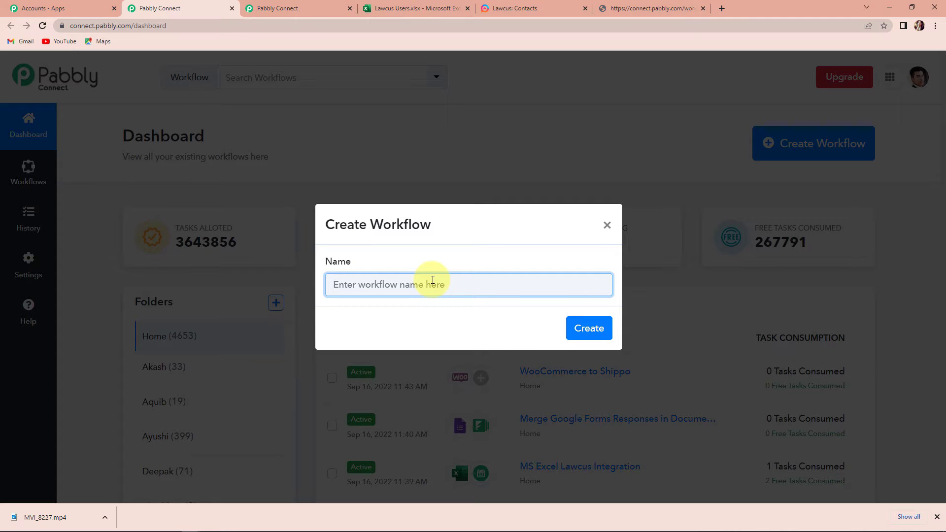
pyautogui.write('MS Excel')
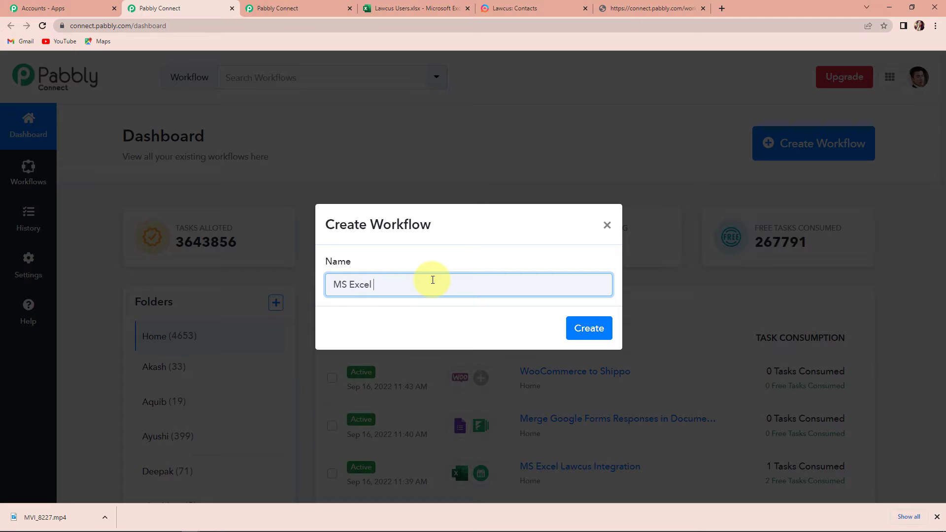
pyautogui.write(' Lawcus Integration')
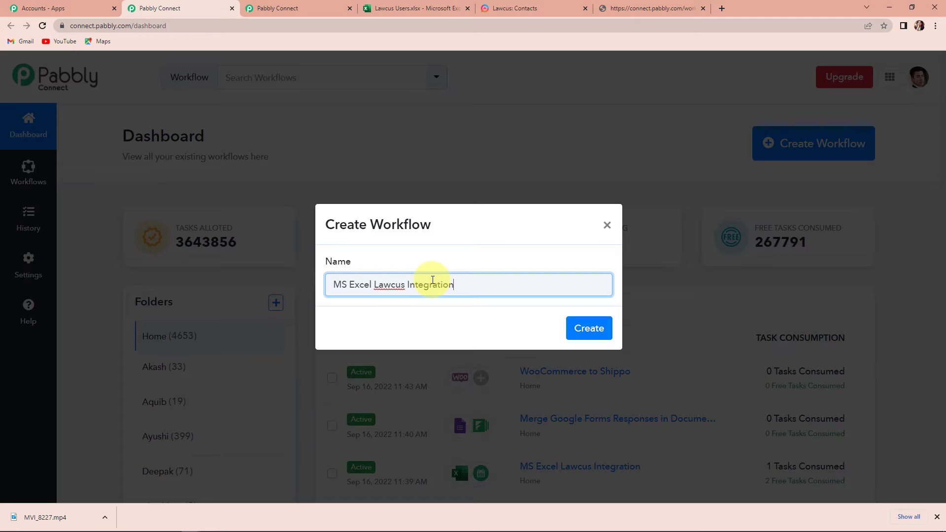
pyautogui.click(587, 330)
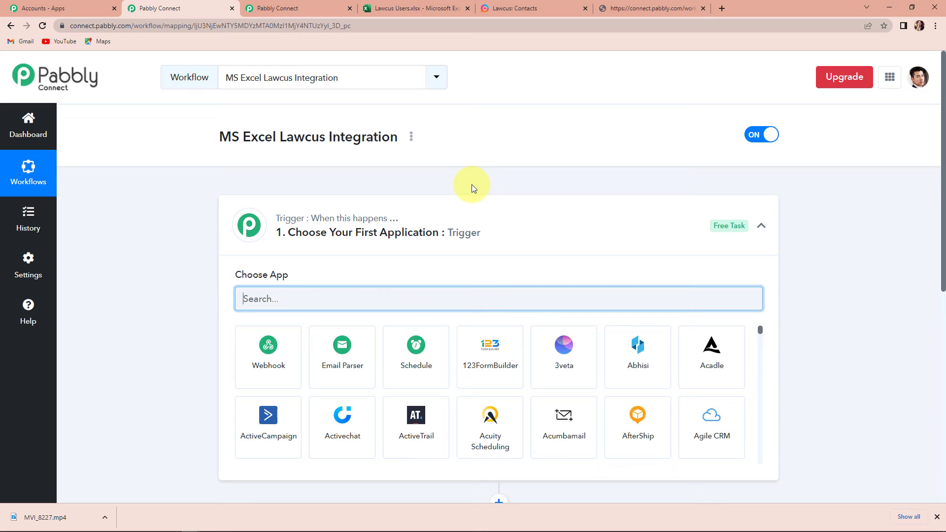
# Set the trigger to Microsoft Excel's New Row in Worksheet event and begin connecting an Excel account.
pyautogui.scroll(-3, 472, 184)
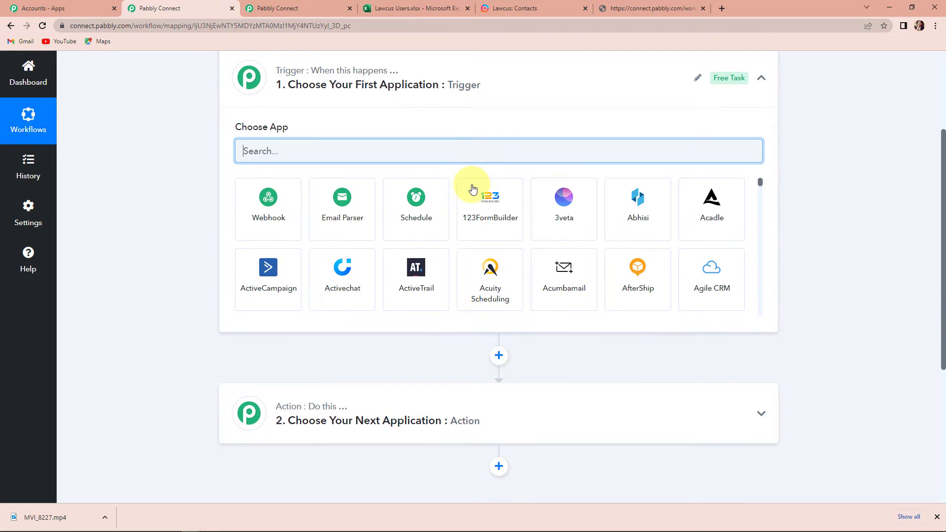
pyautogui.scroll(2, 471, 189)
pyautogui.scroll(-1, 472, 189)
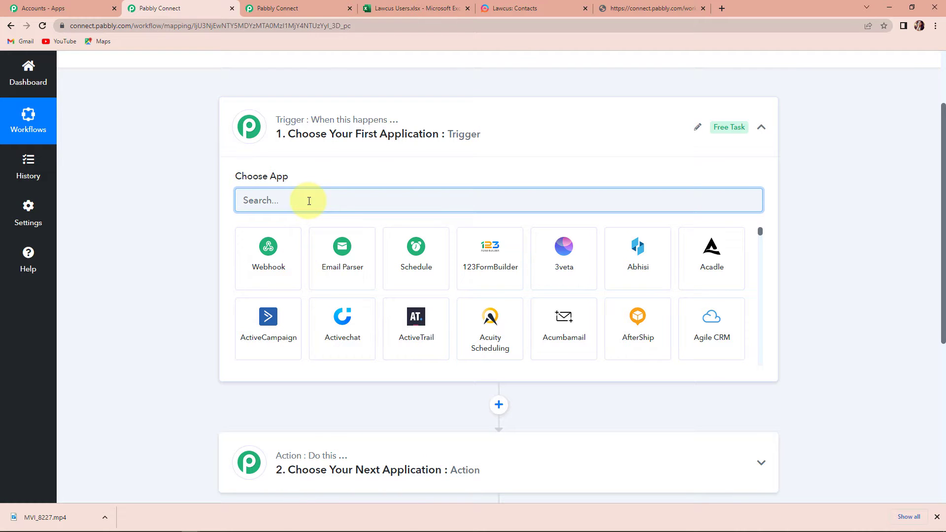
pyautogui.write('Excel')
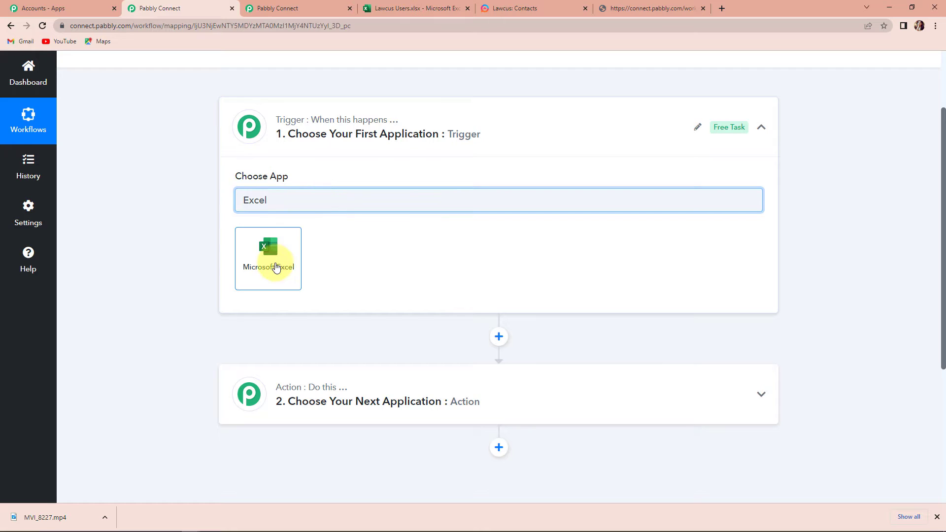
pyautogui.click(274, 266)
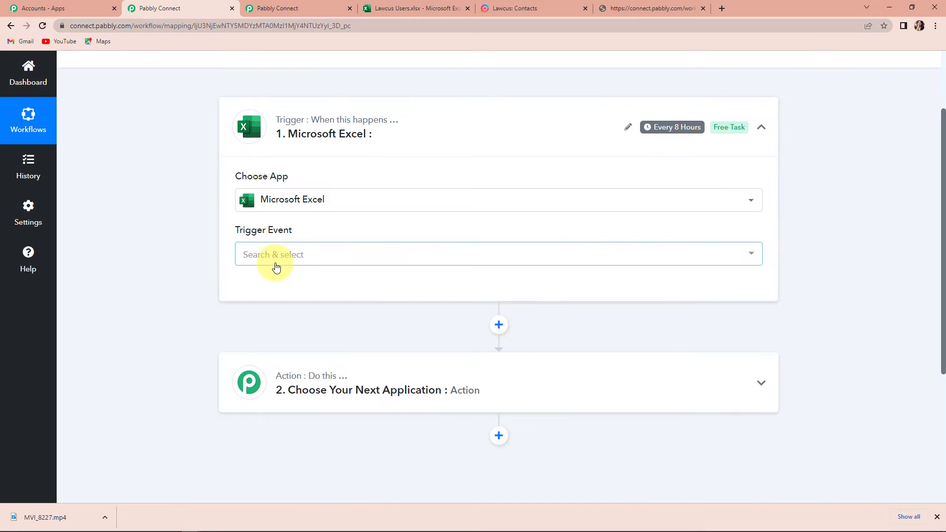
pyautogui.click(276, 266)
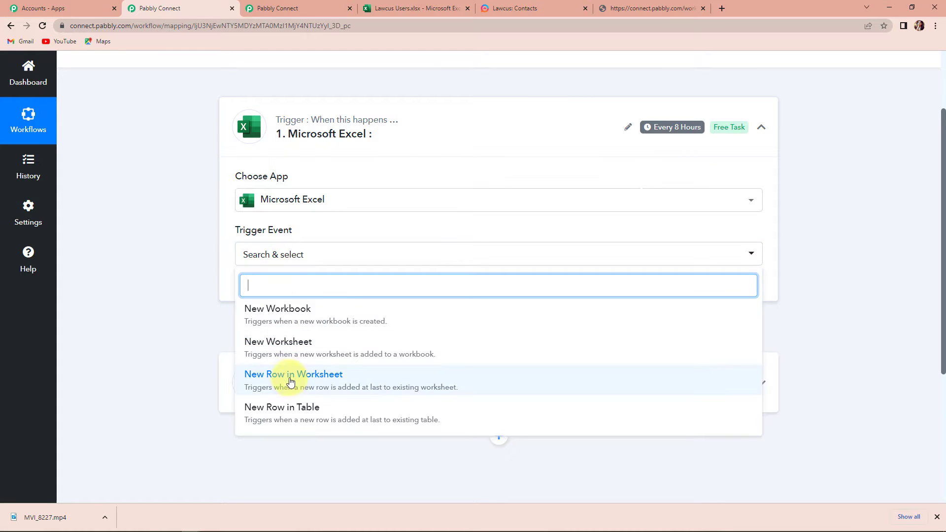
pyautogui.click(289, 379)
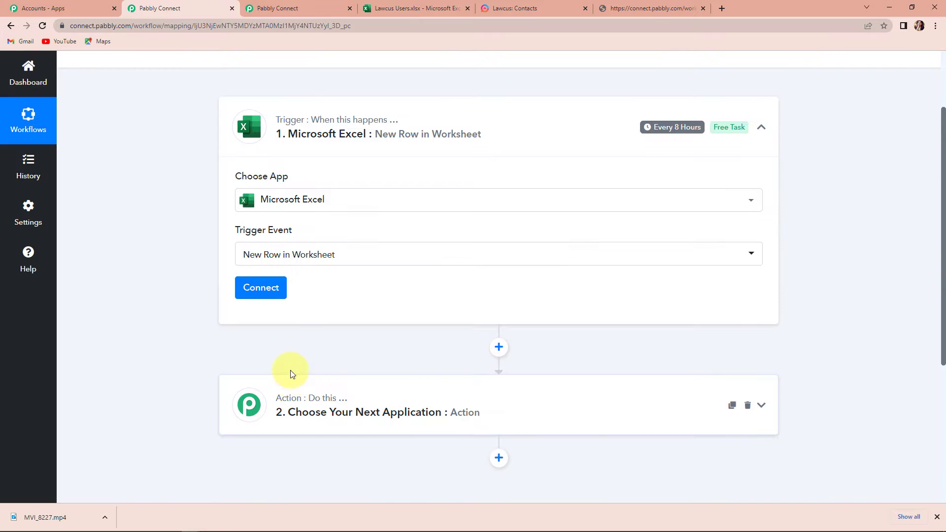
pyautogui.click(273, 293)
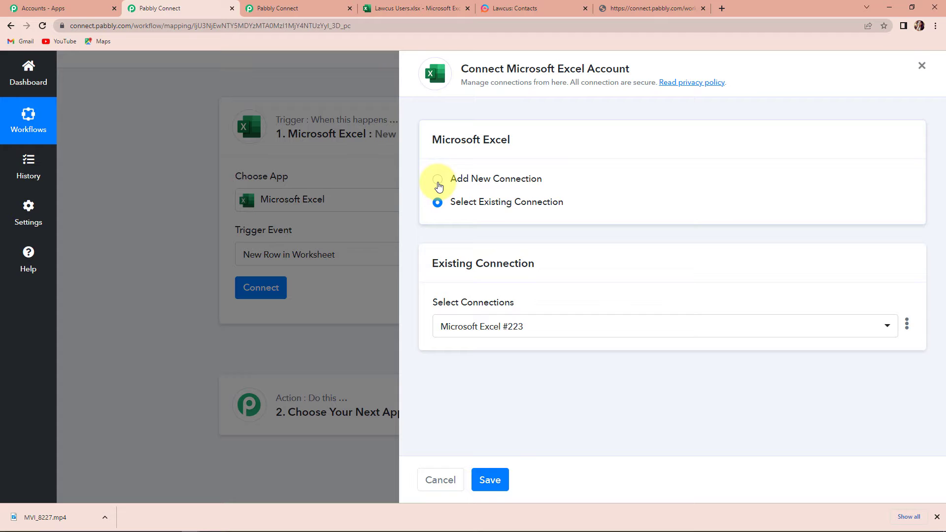
# Authorize a new Microsoft Excel connection by choosing the Microsoft account and granting access.
pyautogui.click(438, 181)
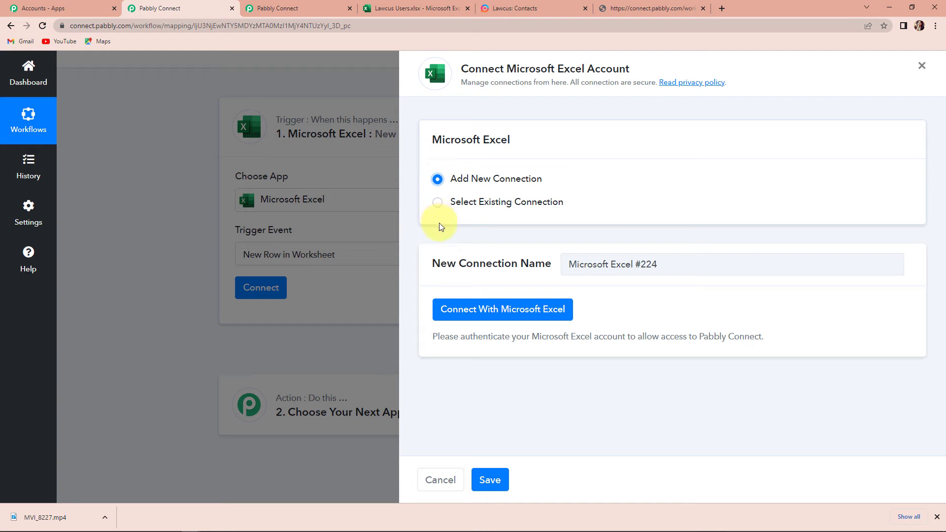
pyautogui.click(480, 314)
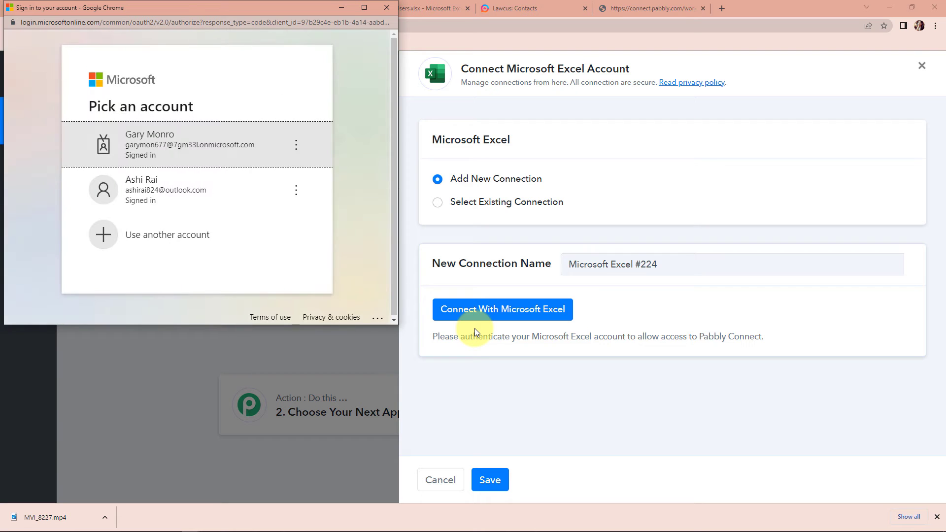
pyautogui.click(213, 205)
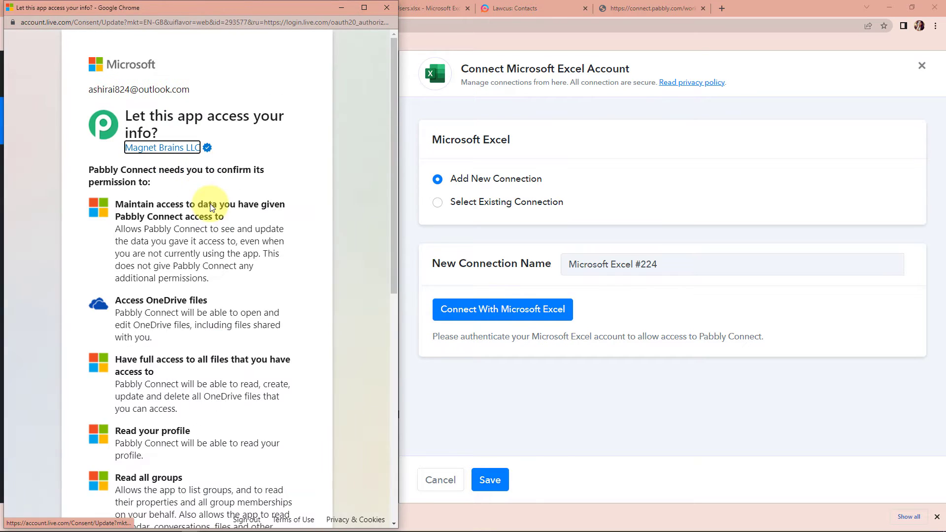
pyautogui.scroll(-10, 210, 207)
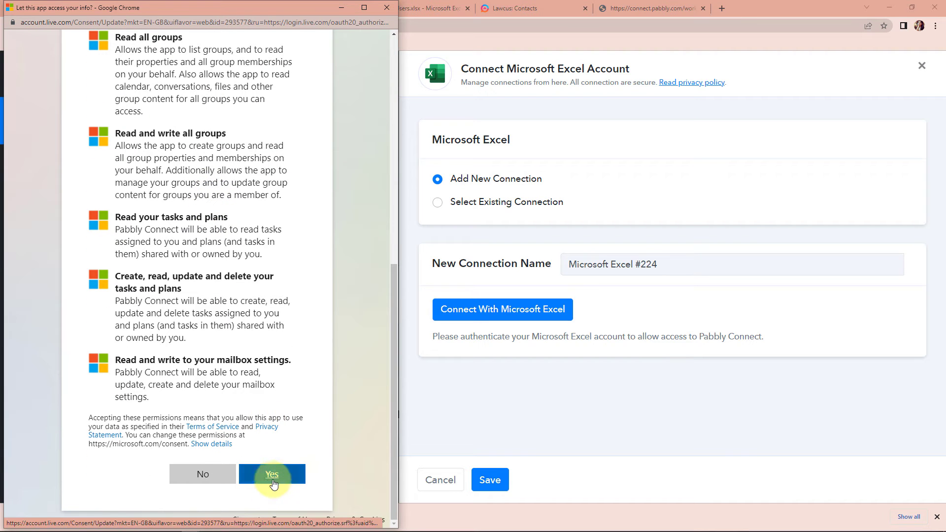
pyautogui.click(274, 482)
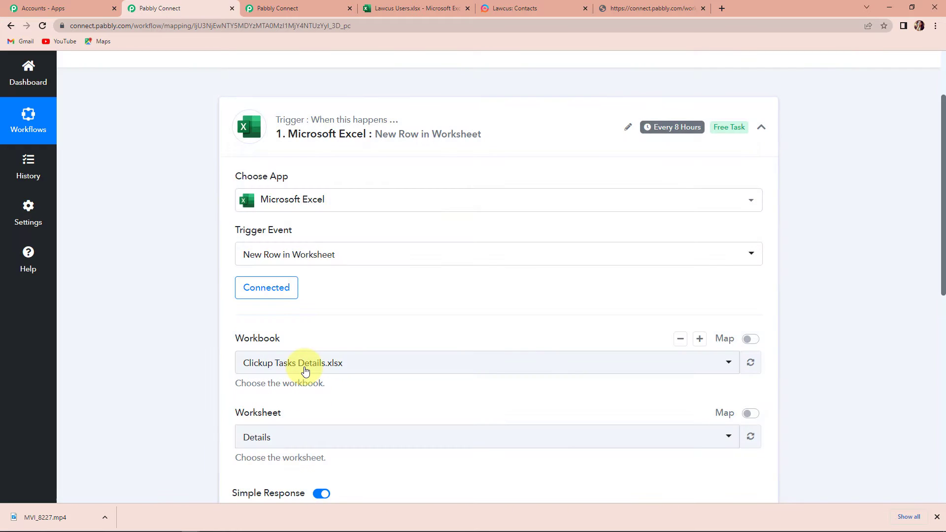
# Glance at the Lawcus Users spreadsheet, then return to the trigger settings.
pyautogui.scroll(-2, 305, 368)
pyautogui.scroll(-1, 305, 371)
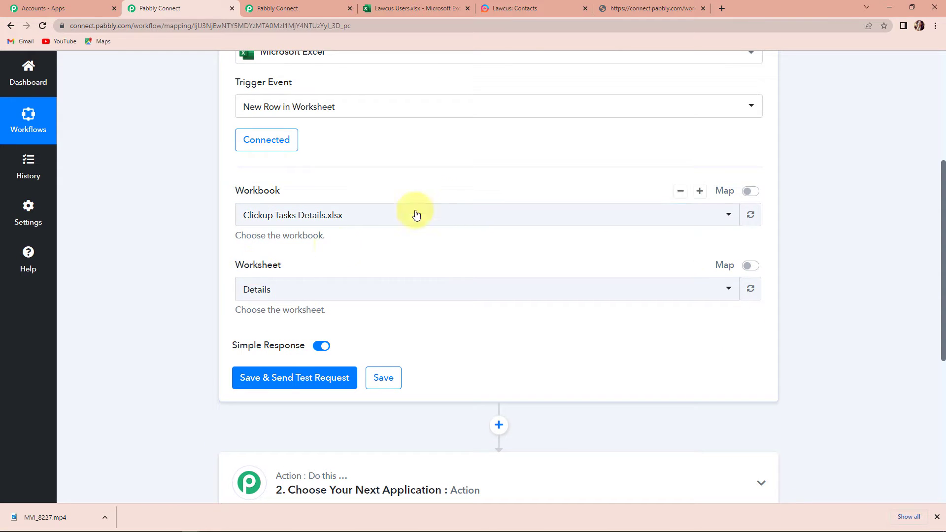
pyautogui.click(401, 11)
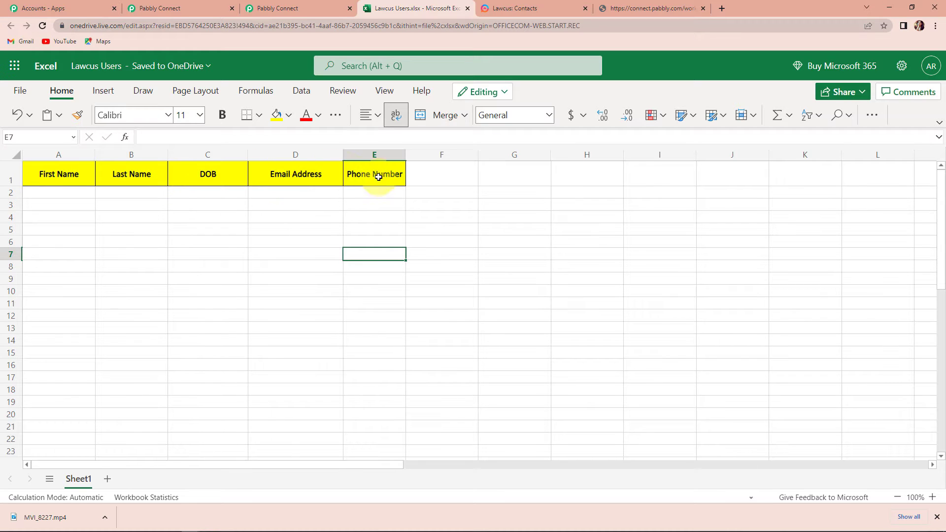
pyautogui.click(169, 9)
# Select Lawcus Users.xlsx as the trigger workbook and view that spreadsheet in Excel Online.
pyautogui.click(376, 217)
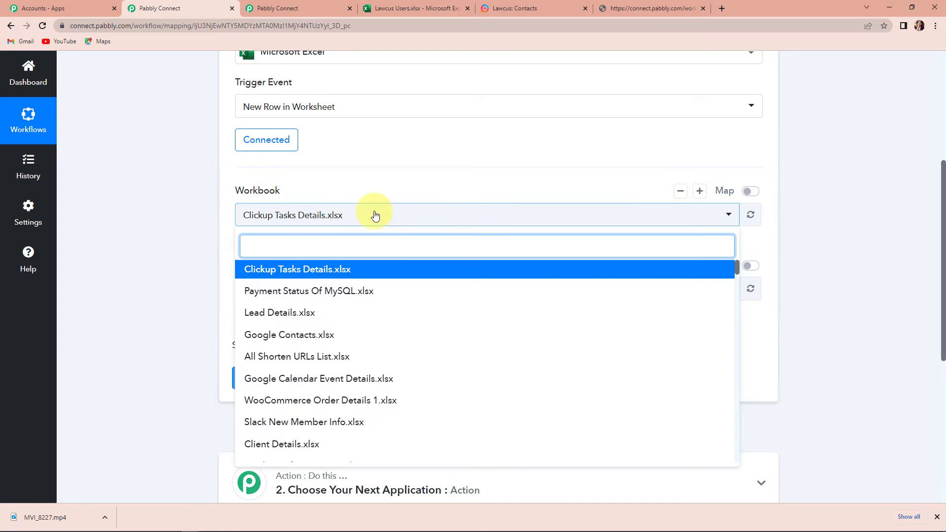
pyautogui.write('law')
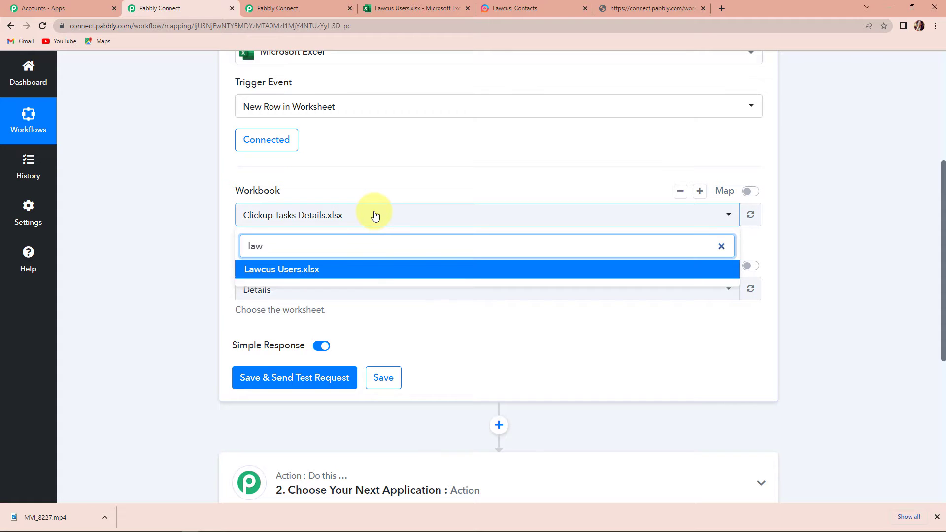
pyautogui.click(343, 270)
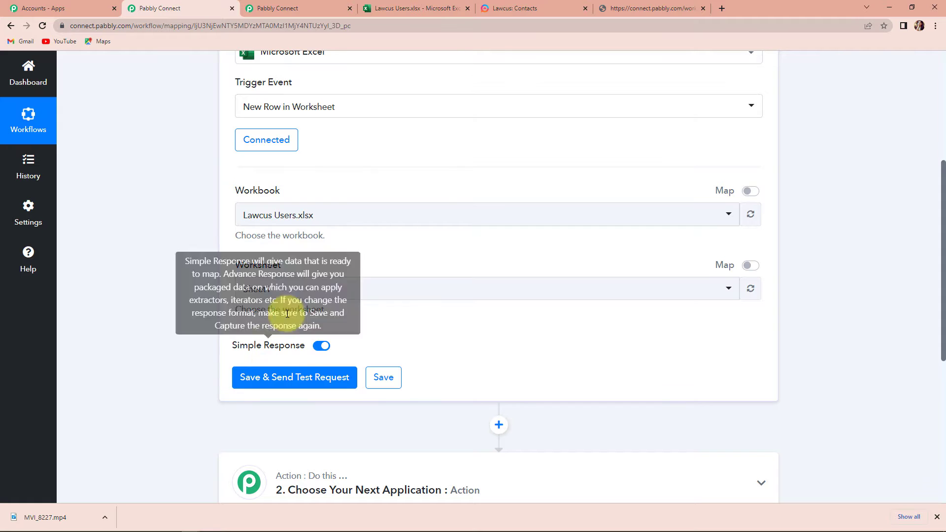
pyautogui.click(394, 8)
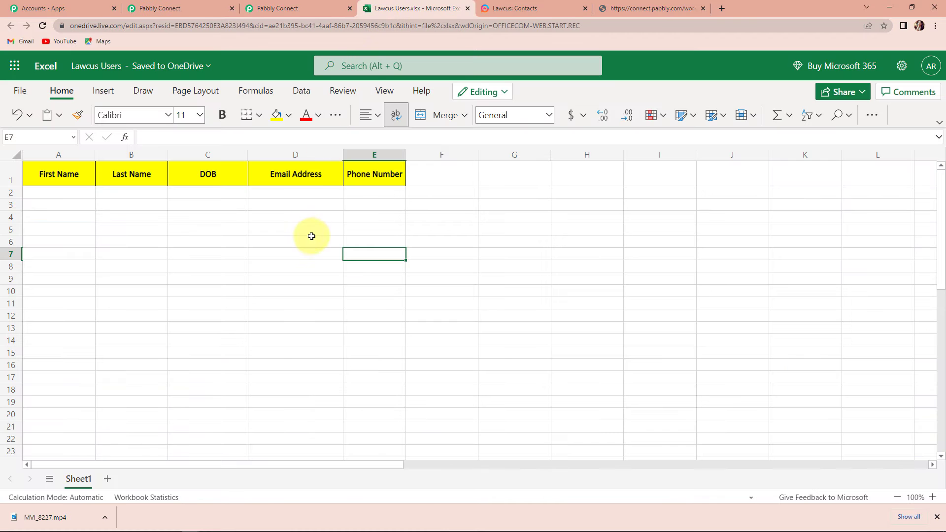
# Fill row 2 with the sample first name, last name and DOB 11-09-1995.
pyautogui.click(61, 190)
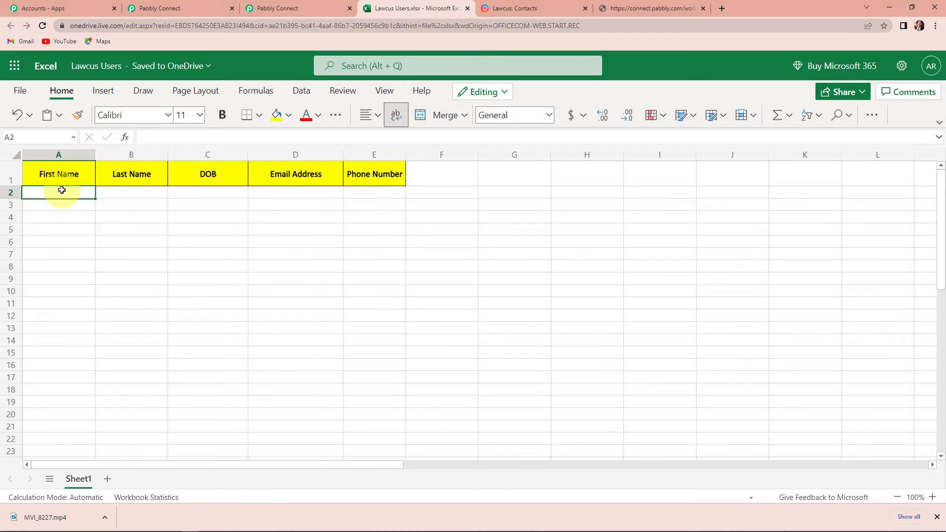
pyautogui.write('De')
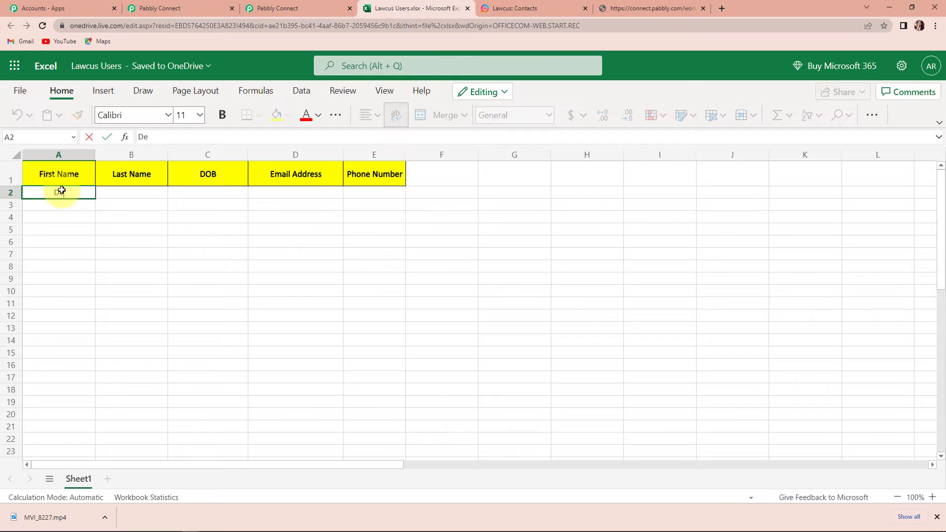
pyautogui.write('mo')
pyautogui.press('Tab')
pyautogui.write('U')
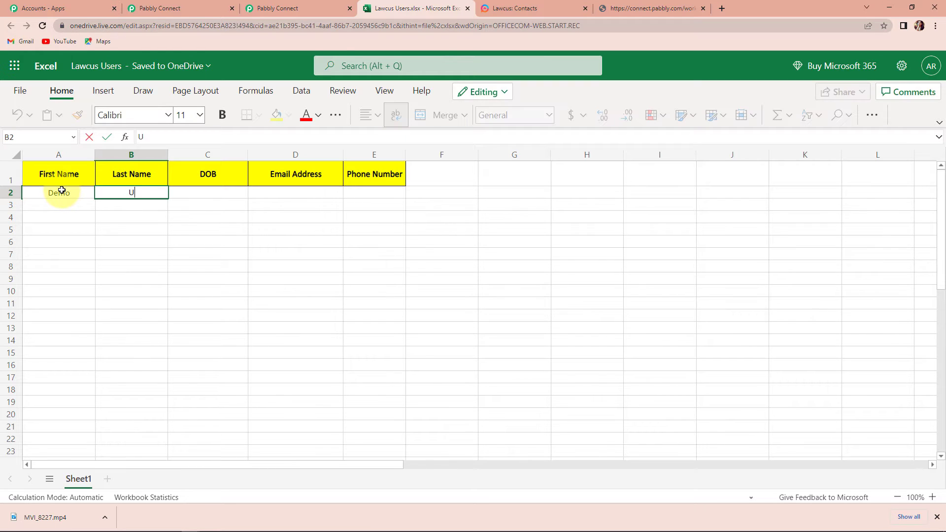
pyautogui.write('ser1')
pyautogui.press('Tab')
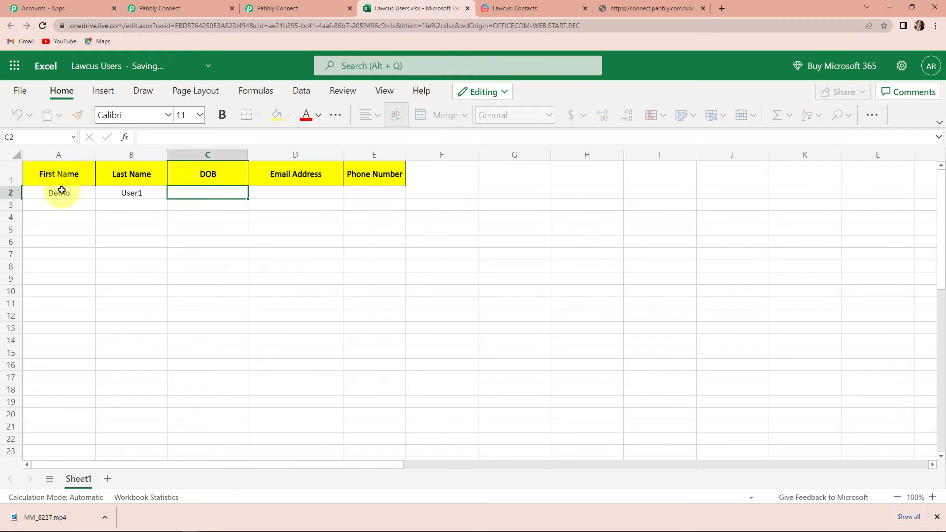
pyautogui.write('11-09-199')
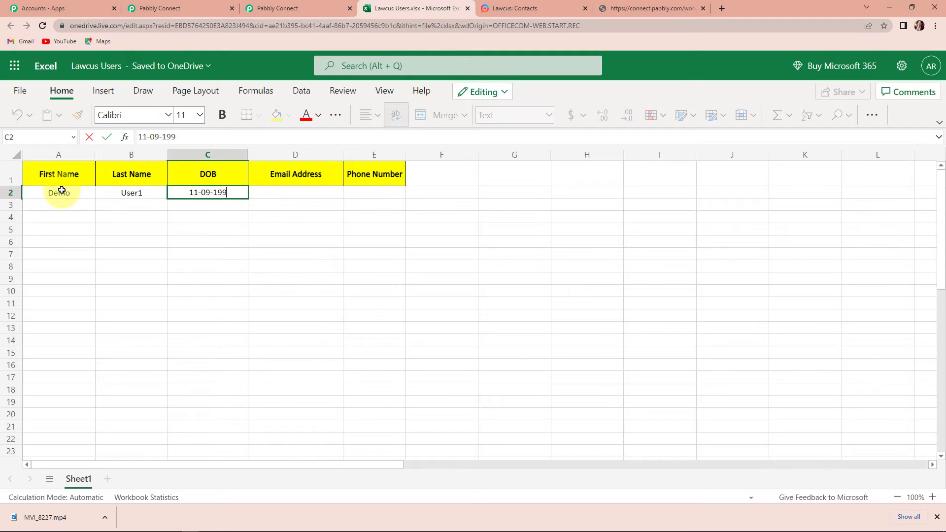
pyautogui.write('5')
# Enter the sample email in D2 and phone number in E2, then reload the workbook.
pyautogui.click(301, 193)
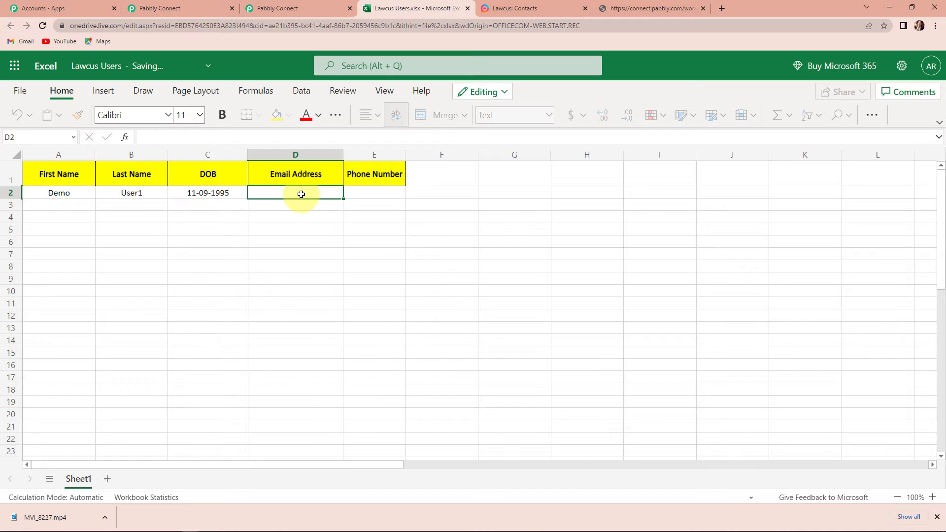
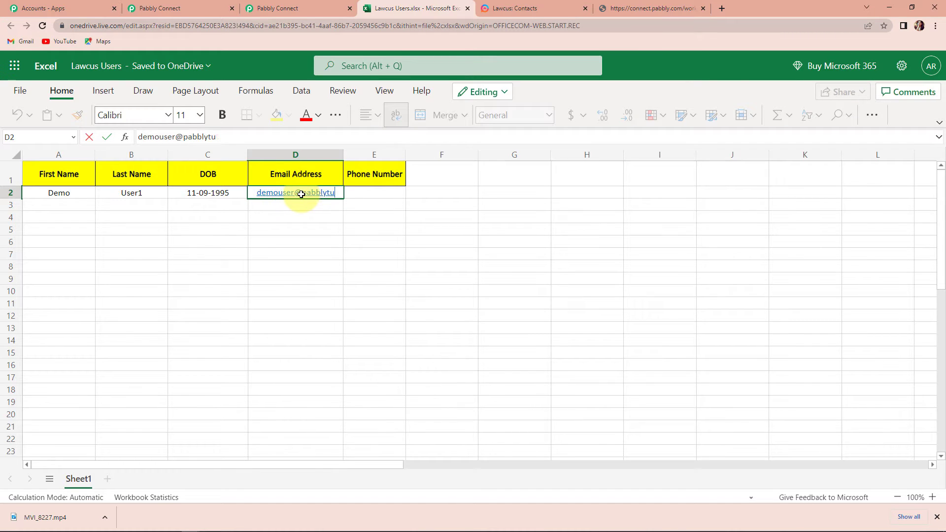
pyautogui.click(382, 195)
pyautogui.write('91')
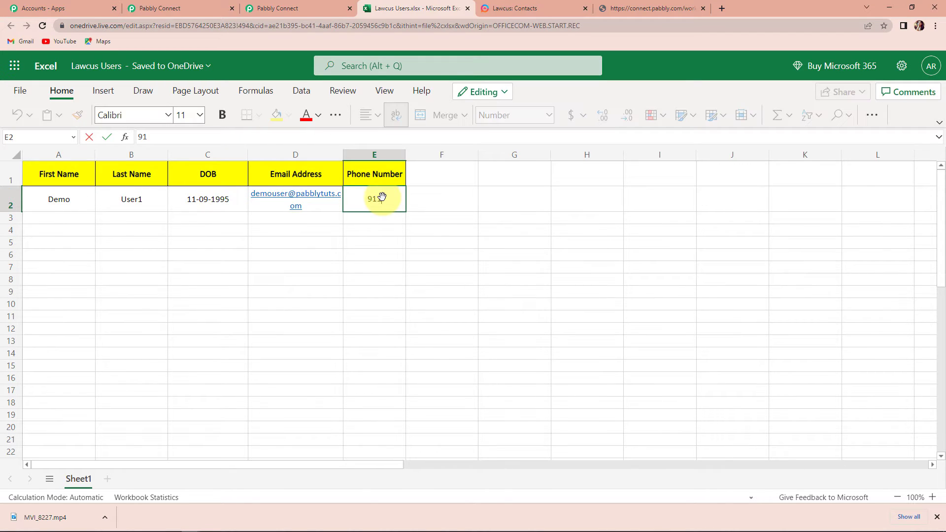
pyautogui.write('1111111111')
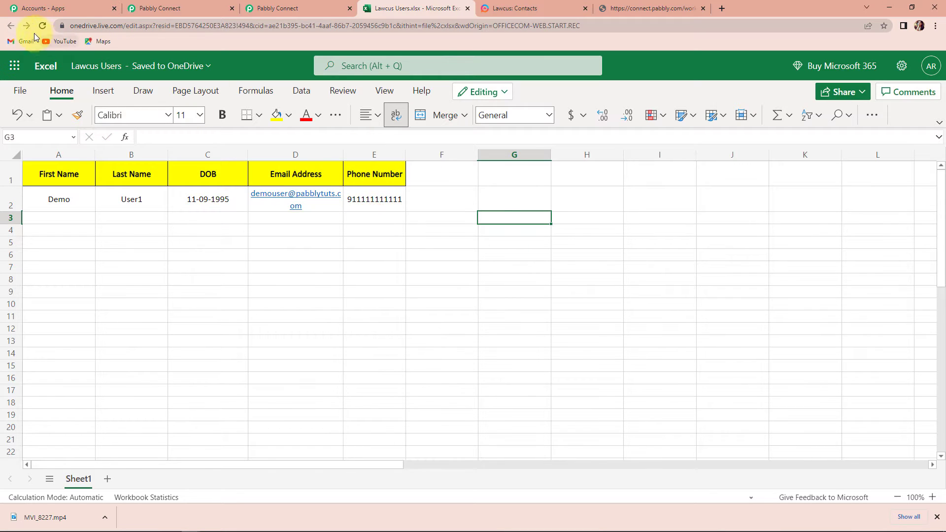
pyautogui.click(43, 27)
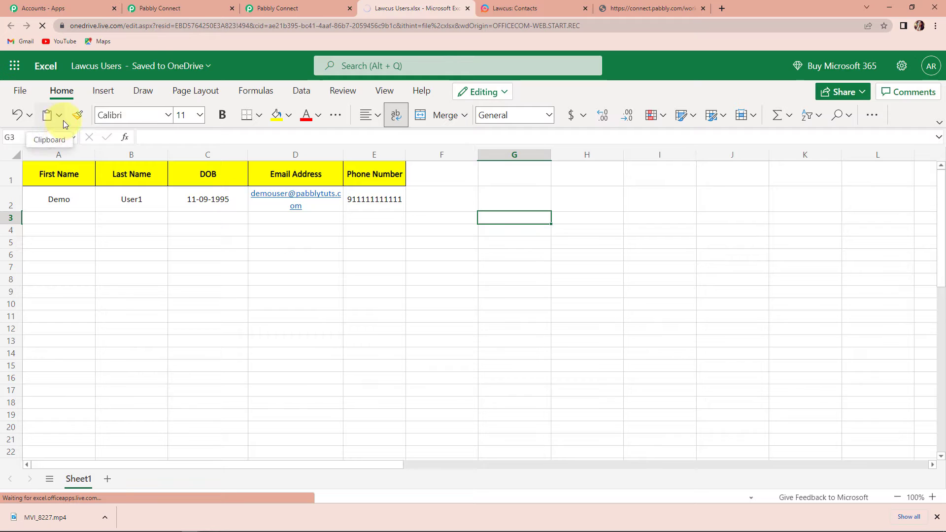
# Send a test request so the Excel trigger returns the row-2 record with RowIndex 1.
pyautogui.click(173, 10)
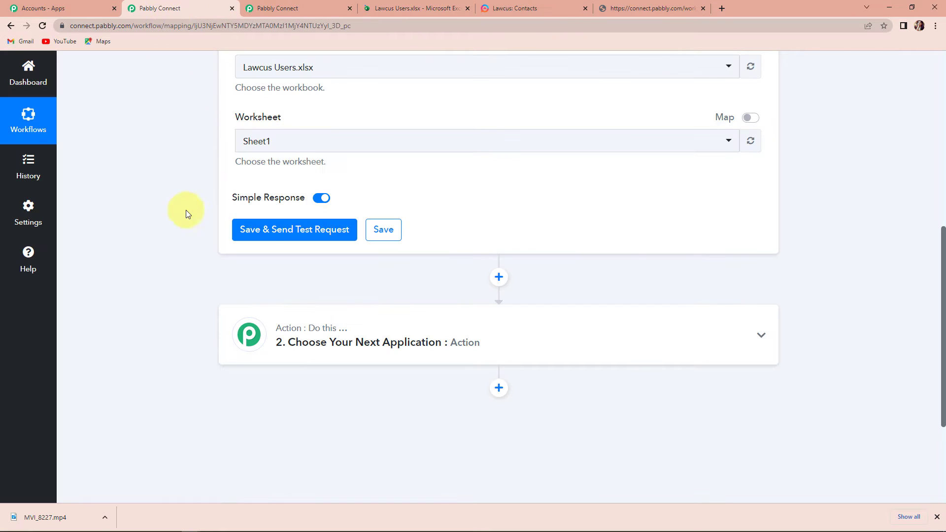
pyautogui.click(262, 232)
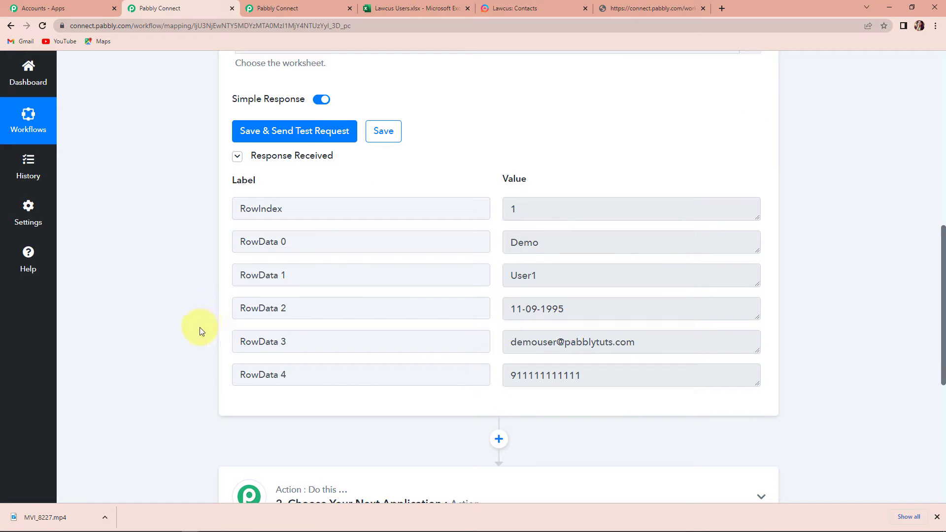
pyautogui.scroll(-4, 376, 341)
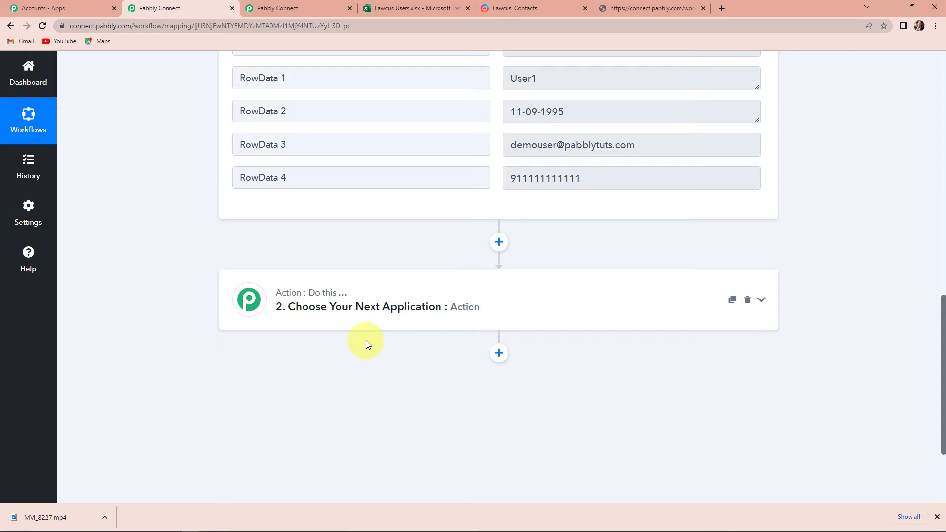
# Set the second step to Lawcus with the Create Person event and begin connecting a Lawcus account.
pyautogui.click(339, 309)
pyautogui.click(310, 371)
pyautogui.write('lawcus')
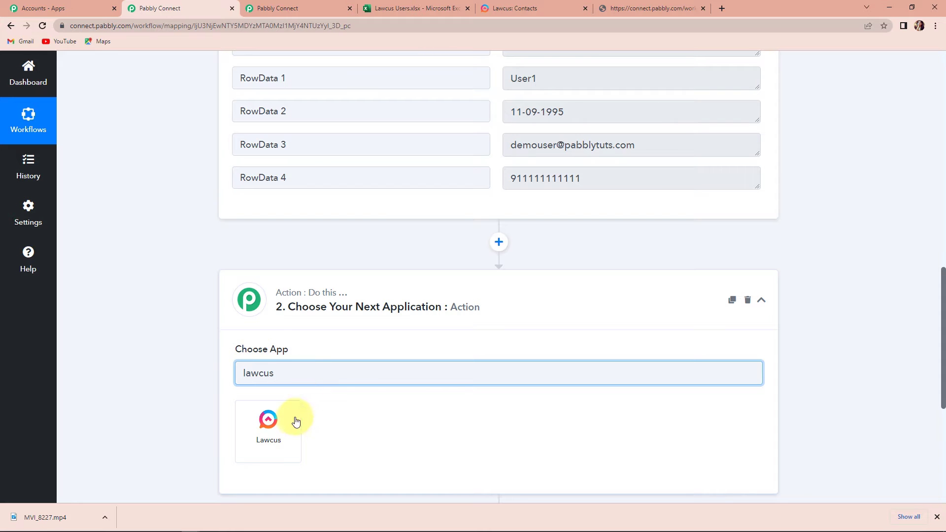
pyautogui.click(269, 433)
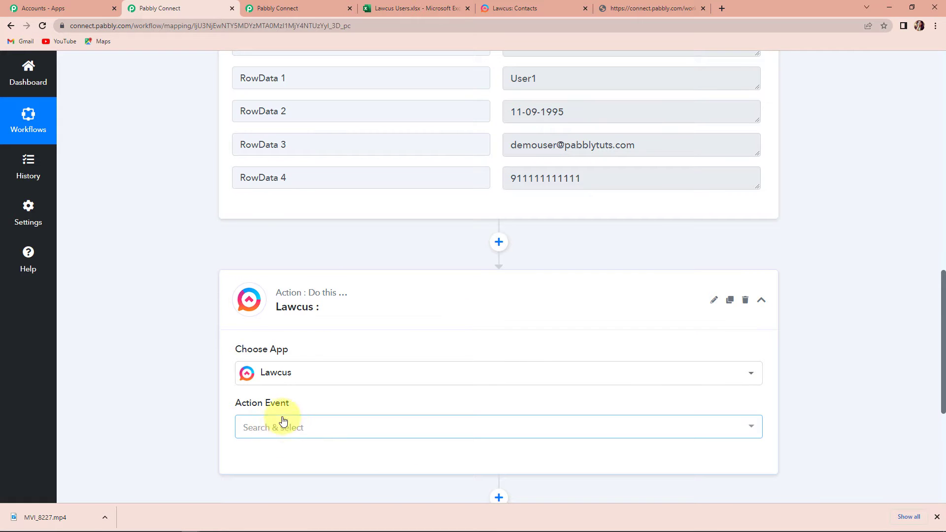
pyautogui.click(266, 428)
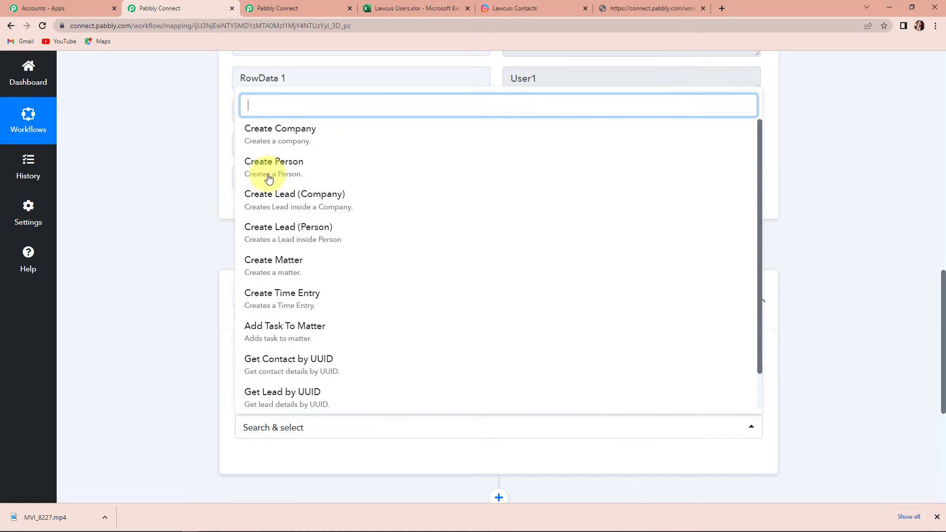
pyautogui.click(266, 170)
pyautogui.scroll(-2, 255, 365)
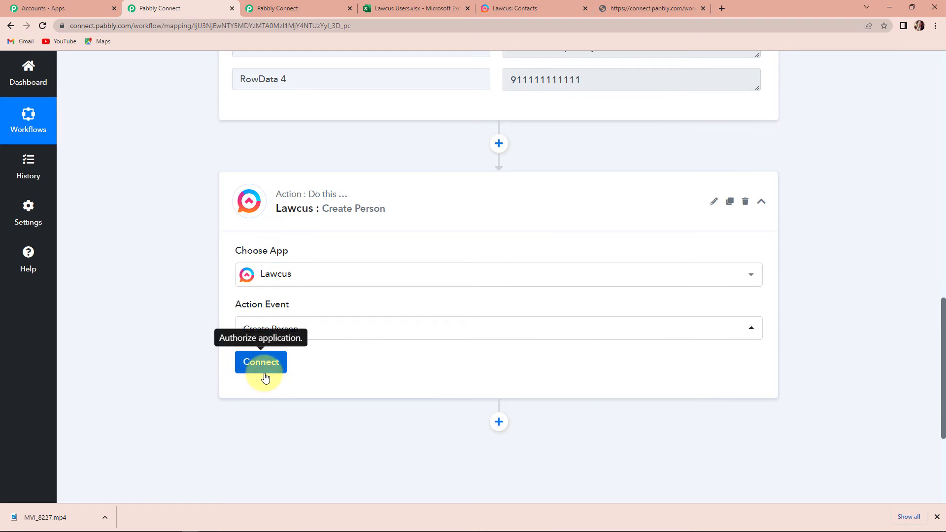
pyautogui.click(255, 369)
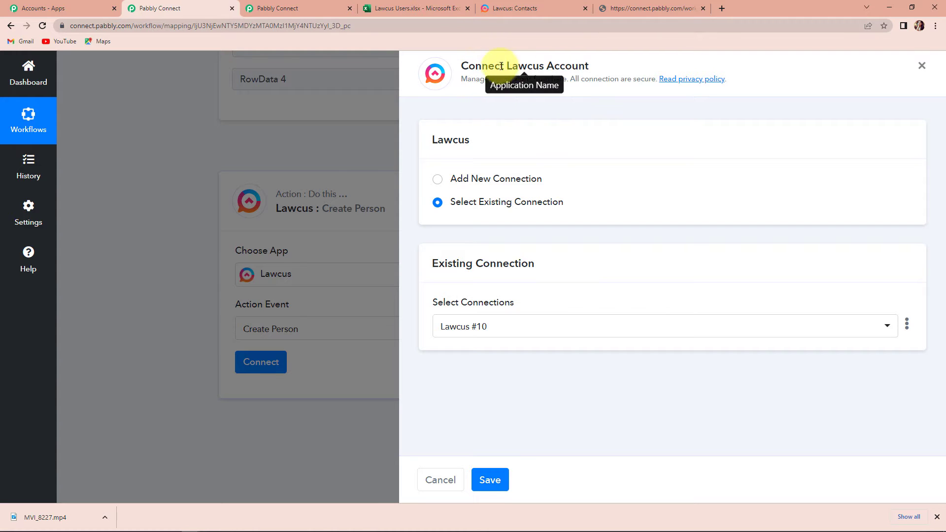
# Add a new Lawcus connection and allow Pabbly access to the Lawcus account.
pyautogui.click(437, 179)
pyautogui.click(487, 312)
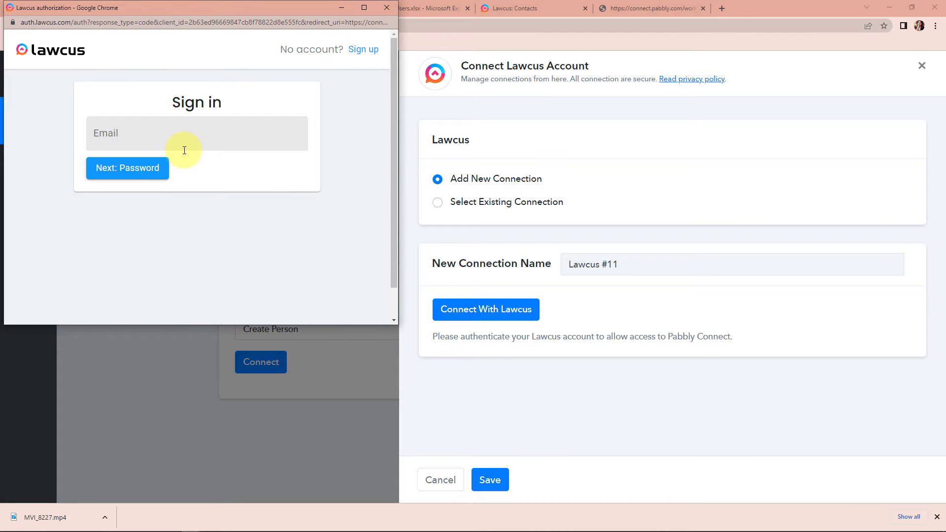
pyautogui.click(272, 143)
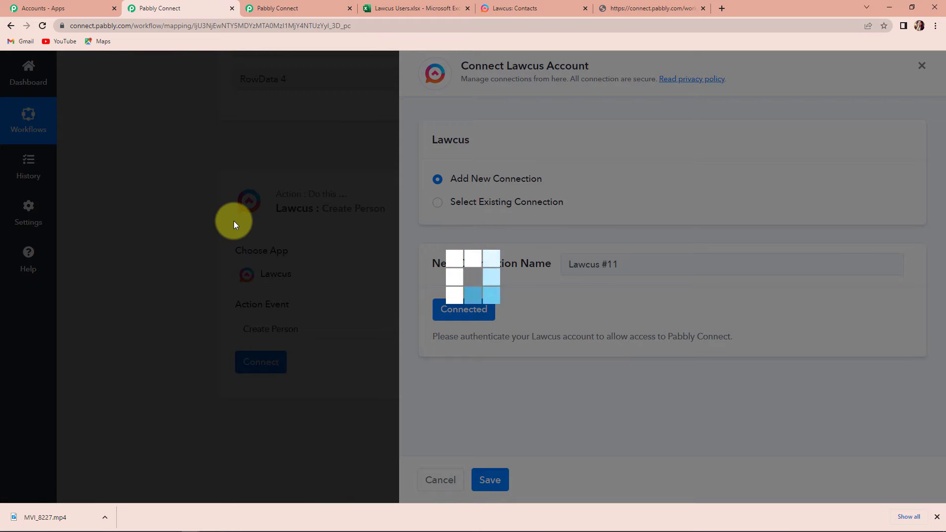
pyautogui.scroll(-5, 286, 290)
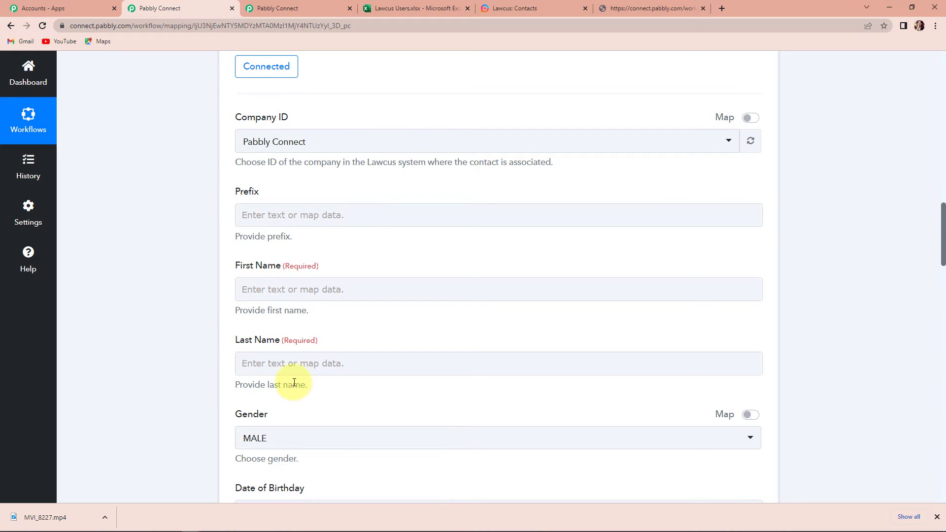
# Map the Excel step's RowData 0 into the Lawcus First Name field.
pyautogui.click(291, 367)
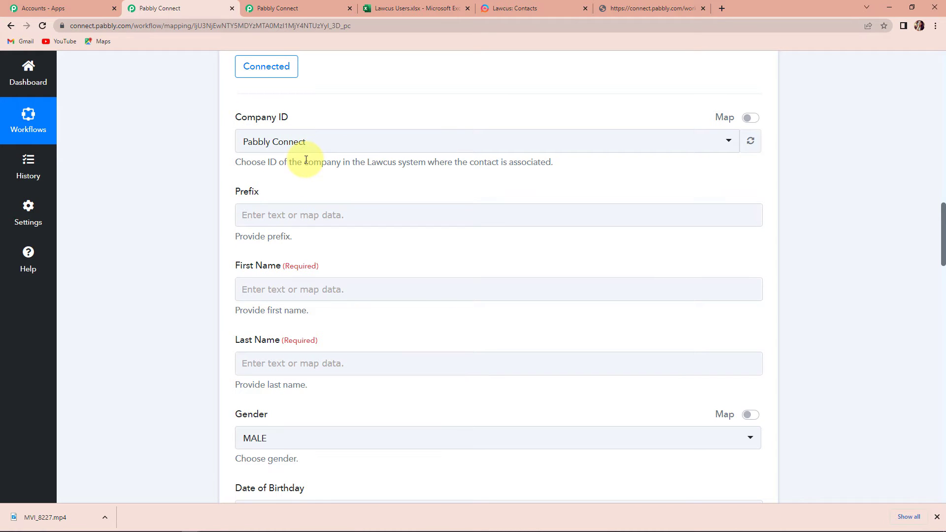
pyautogui.scroll(-2, 299, 158)
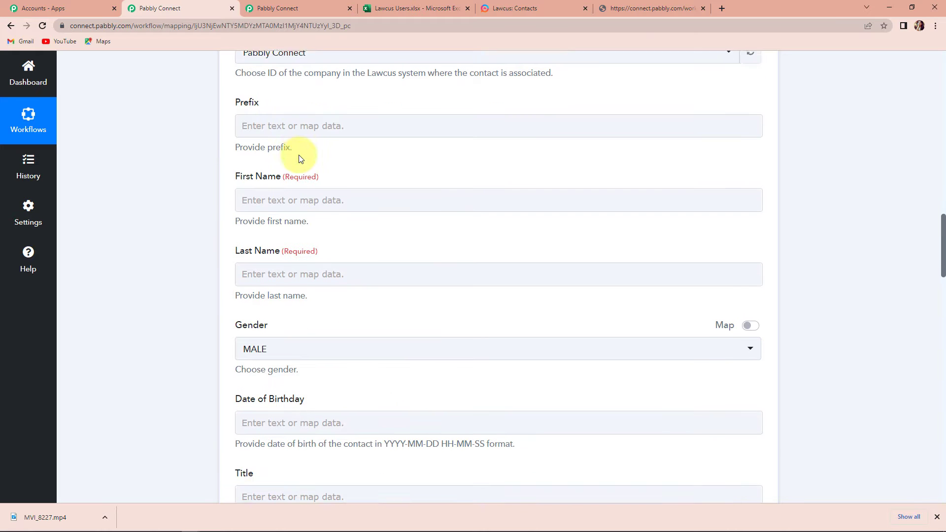
pyautogui.click(296, 190)
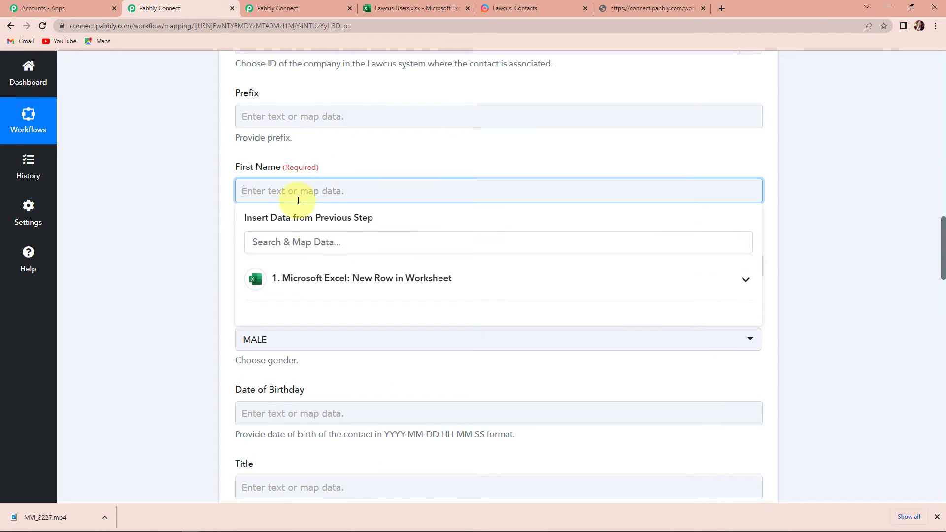
pyautogui.click(338, 288)
pyautogui.click(327, 337)
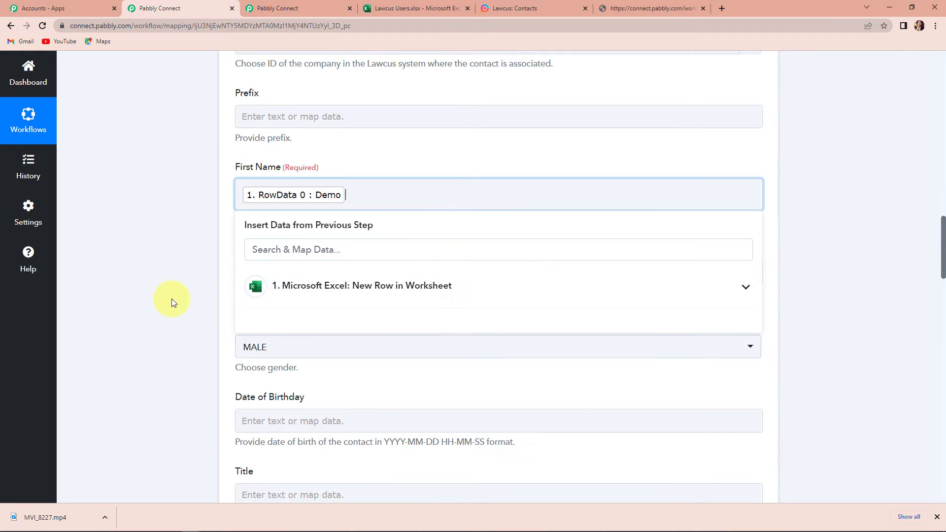
# Map the Excel step's RowData 1 into the Last Name field.
pyautogui.scroll(-1, 171, 299)
pyautogui.scroll(-3, 173, 301)
pyautogui.click(245, 124)
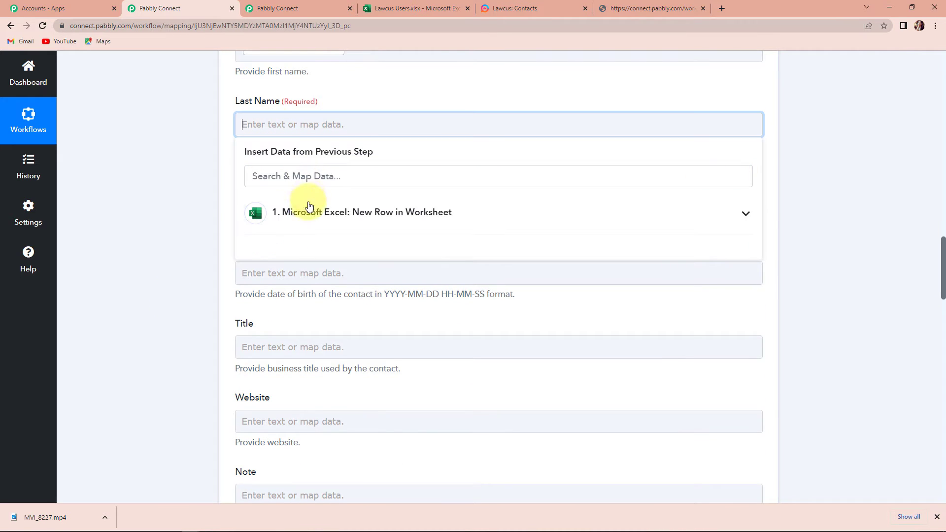
pyautogui.click(311, 211)
pyautogui.click(326, 294)
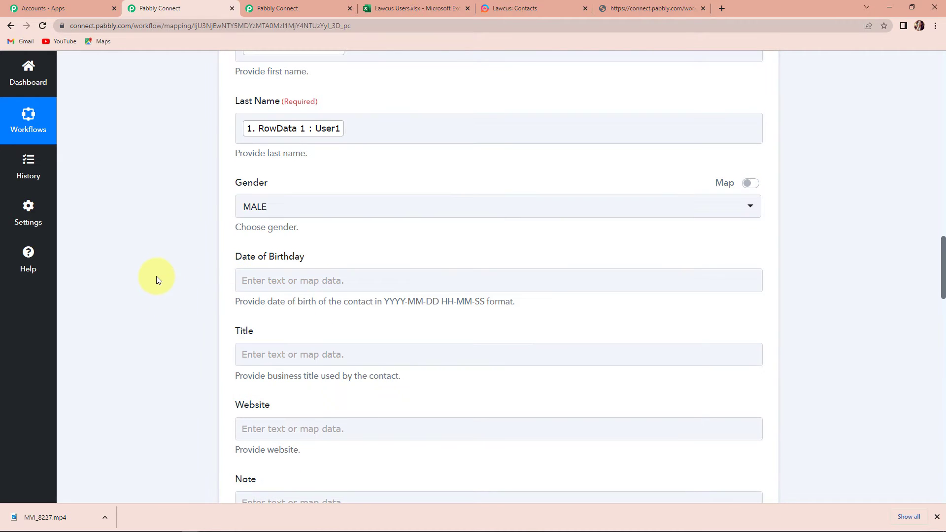
# Check the Date of Birthday field's required YYYY-MM-DD HH-MM-SS format.
pyautogui.scroll(-2, 187, 269)
pyautogui.click(244, 181)
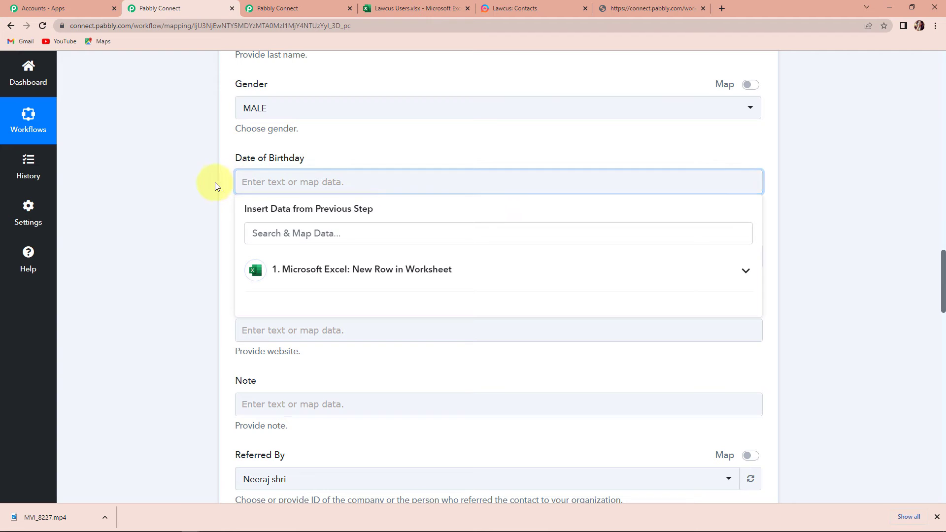
pyautogui.click(215, 187)
pyautogui.click(260, 183)
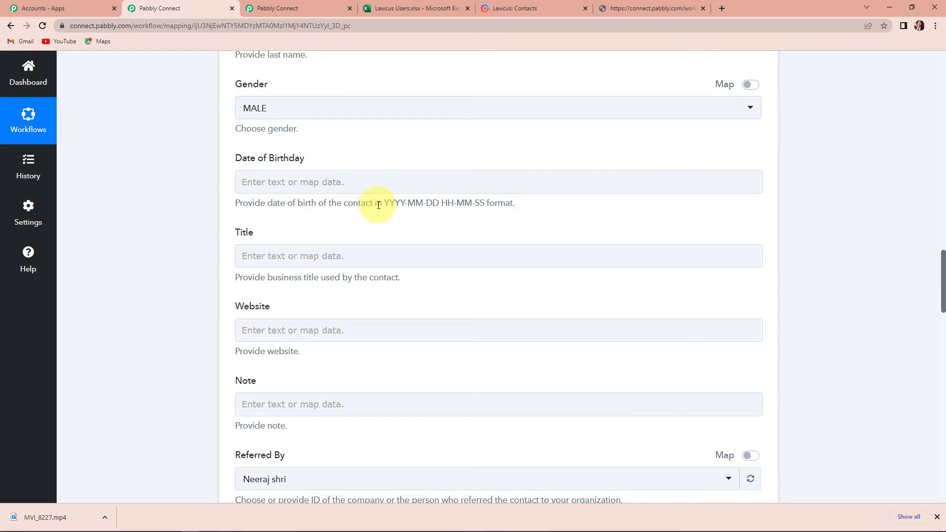
pyautogui.moveTo(385, 203); pyautogui.dragTo(527, 211)
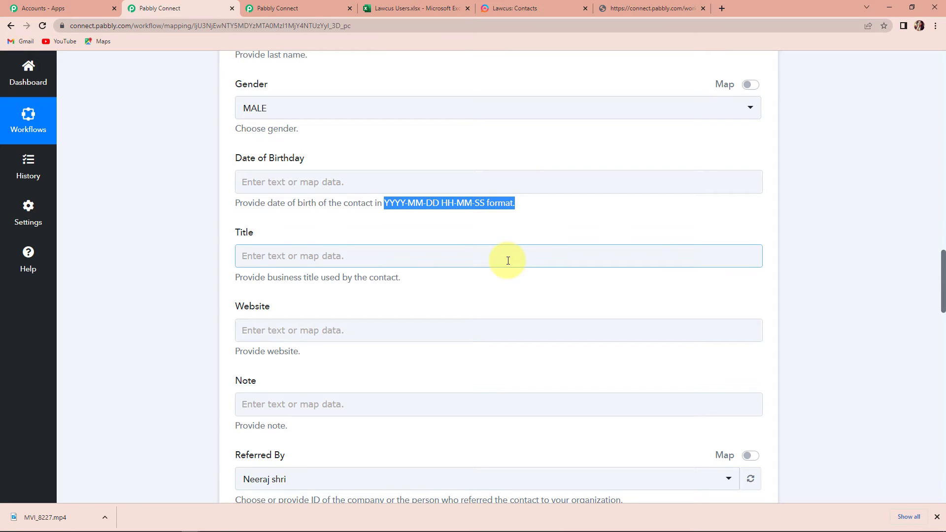
pyautogui.scroll(15, 506, 259)
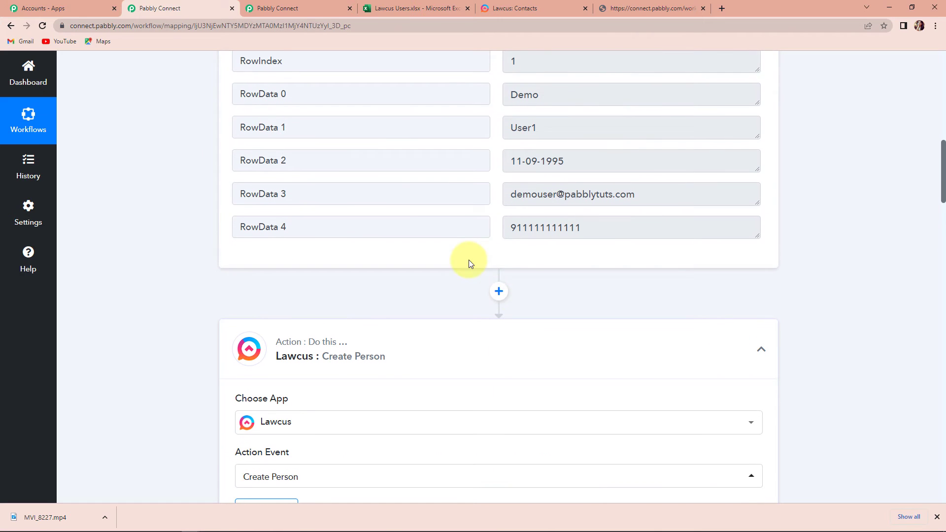
# Insert a Date/Time Formatter step using the Format Date with Time Zone event and connect it.
pyautogui.click(498, 291)
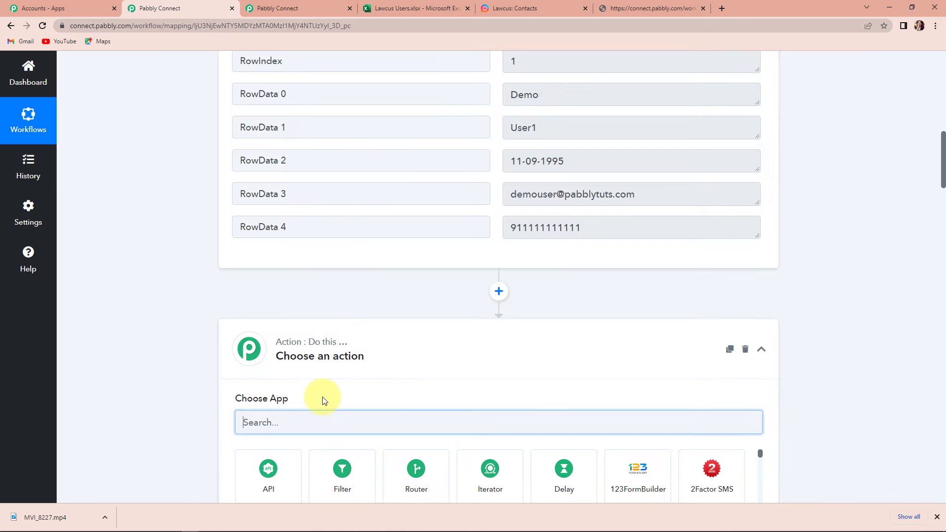
pyautogui.write('date')
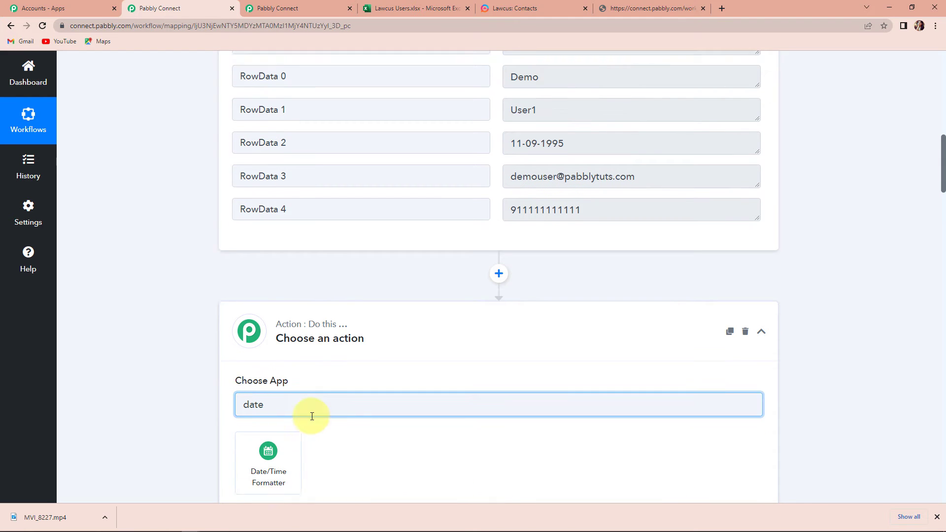
pyautogui.scroll(-2, 312, 416)
pyautogui.click(277, 406)
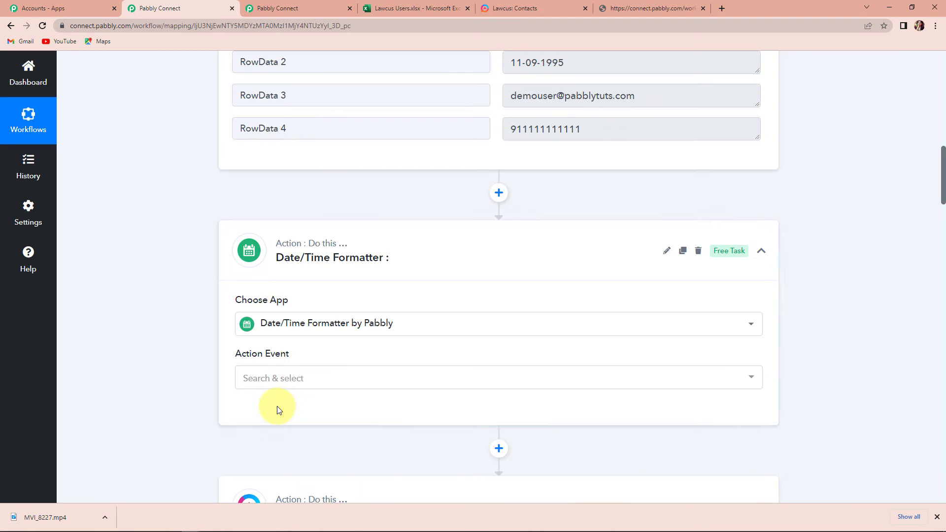
pyautogui.click(271, 380)
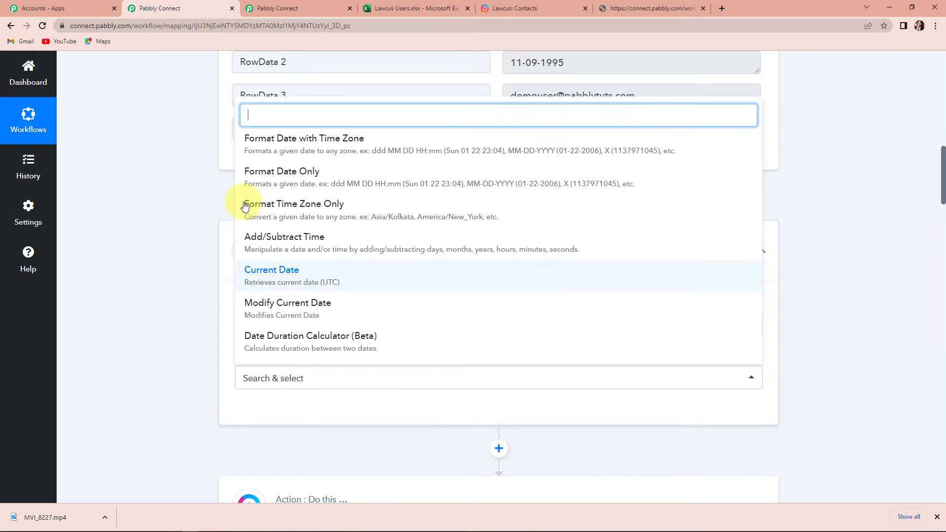
pyautogui.click(264, 145)
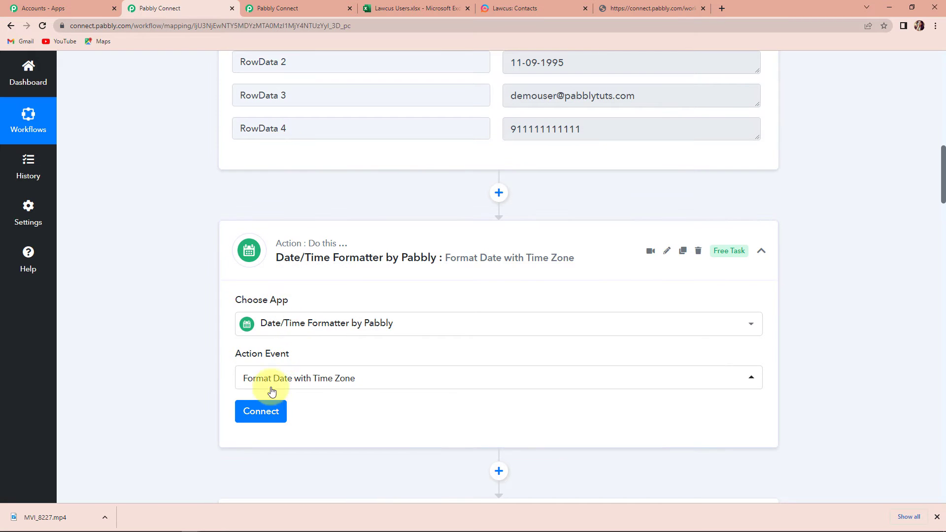
pyautogui.click(257, 415)
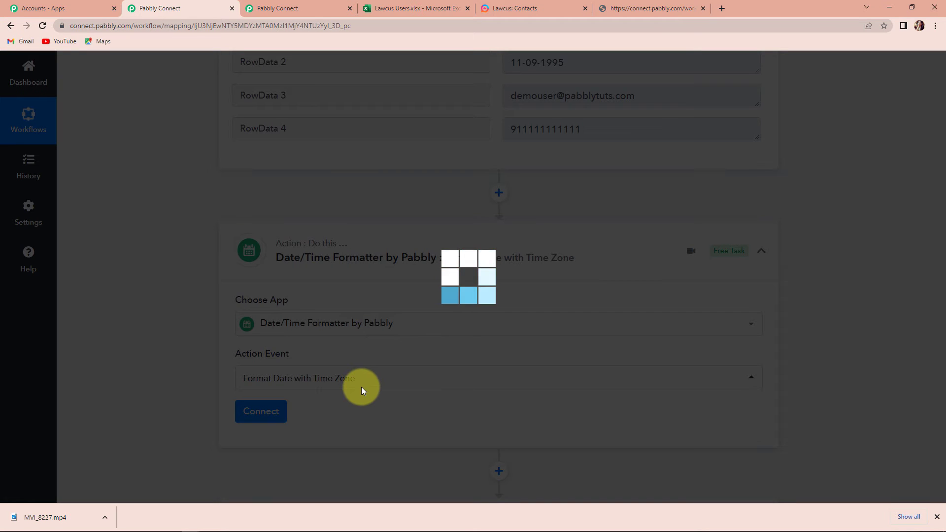
# Map RowData 2 (11-09-1995) into Date, converting from DD-MM-YYYY to YYYY-MM-DD HH:mm:ss.
pyautogui.scroll(-5, 362, 394)
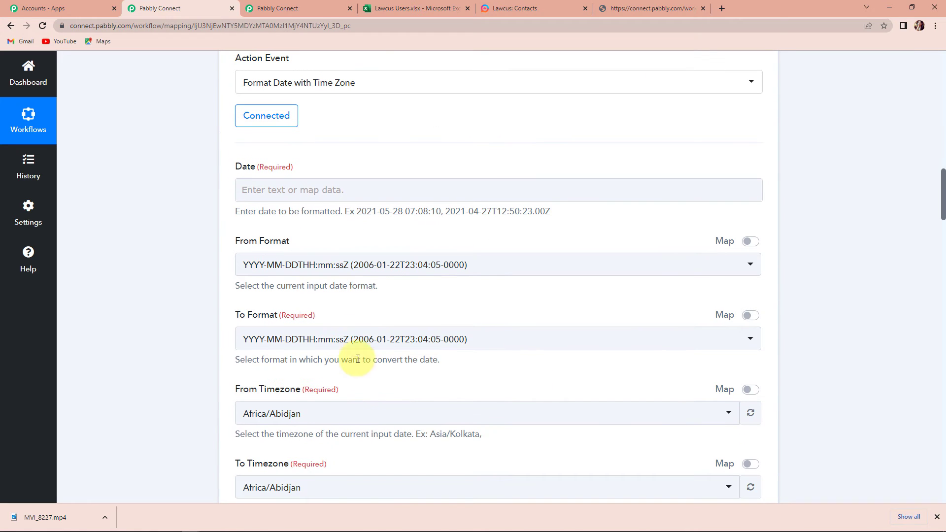
pyautogui.click(337, 194)
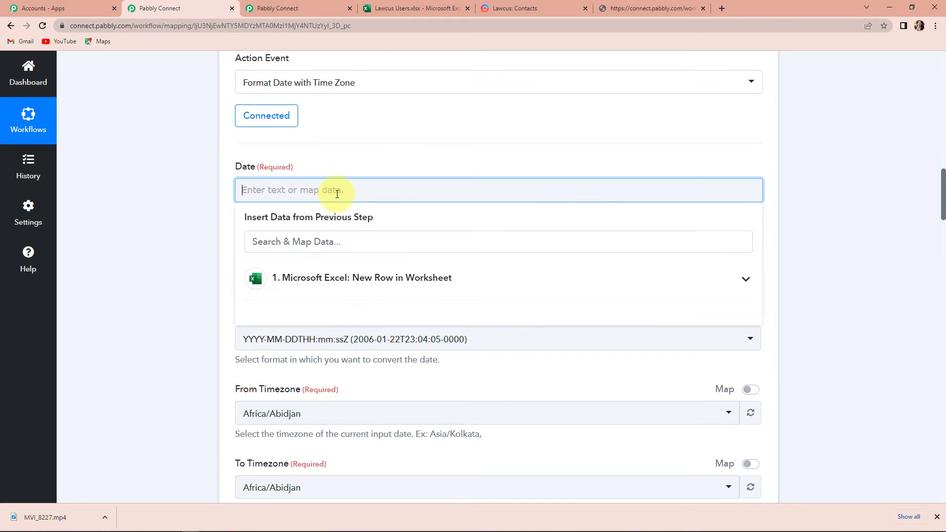
pyautogui.click(350, 277)
pyautogui.click(336, 384)
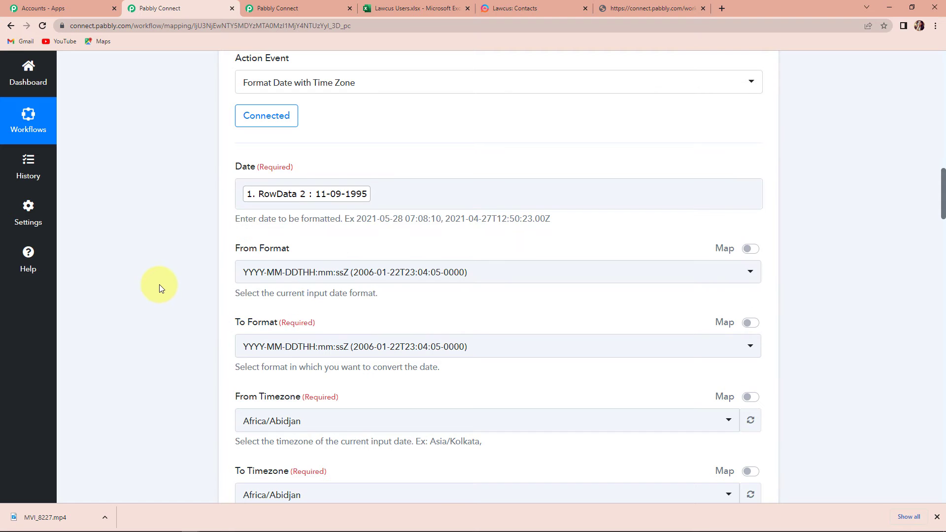
pyautogui.click(308, 272)
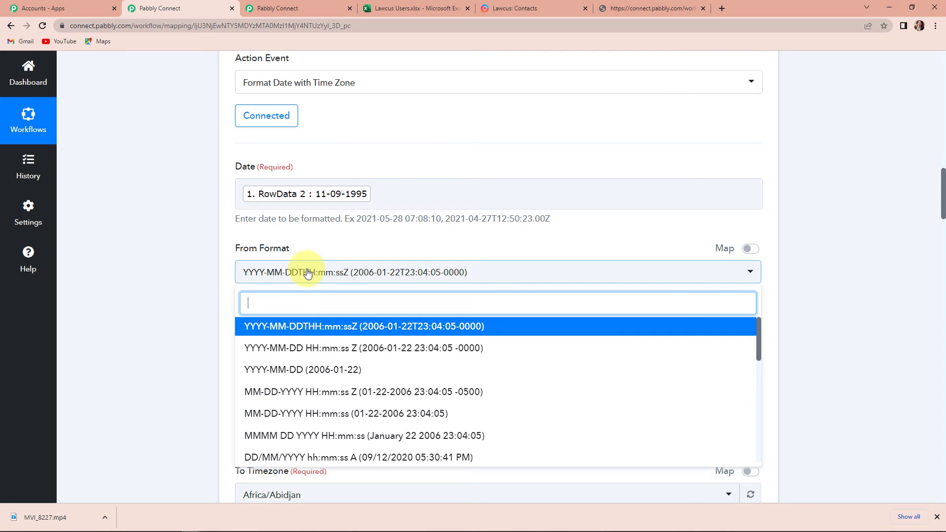
pyautogui.scroll(-5, 338, 399)
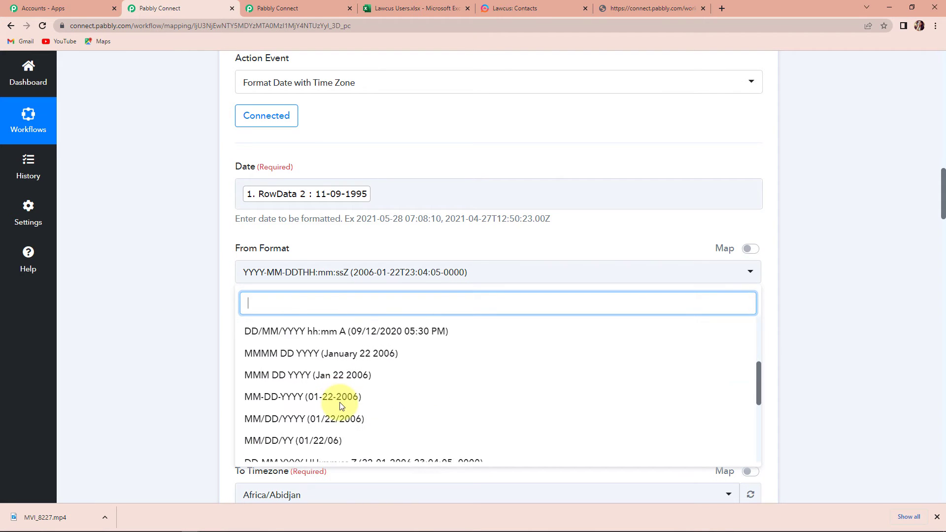
pyautogui.click(266, 451)
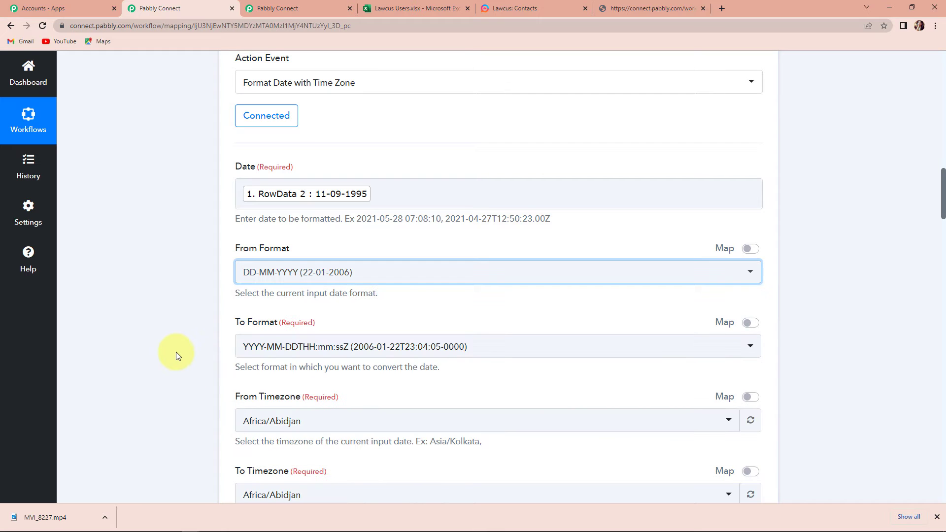
pyautogui.scroll(-2, 175, 351)
pyautogui.scroll(-1, 174, 352)
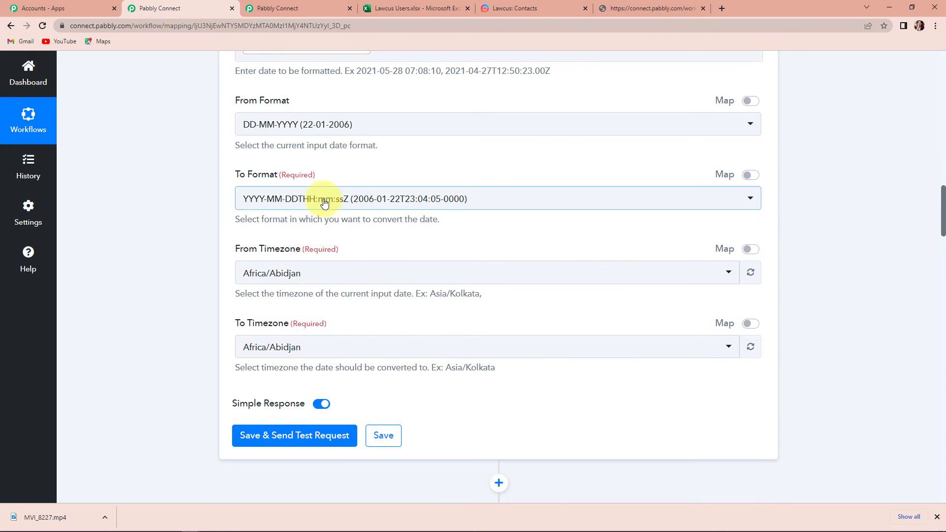
pyautogui.click(266, 200)
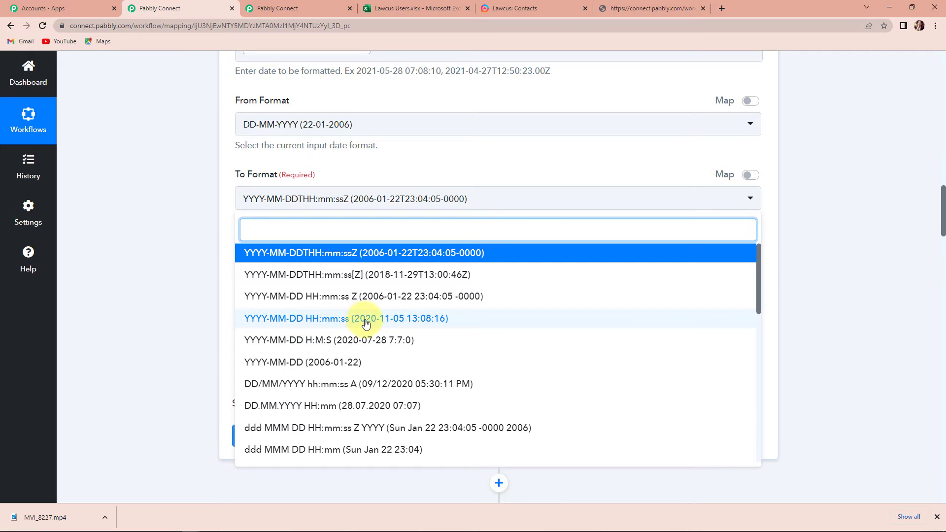
pyautogui.click(391, 322)
# Set both the source and target timezones to Etc/UTC.
pyautogui.scroll(-2, 189, 282)
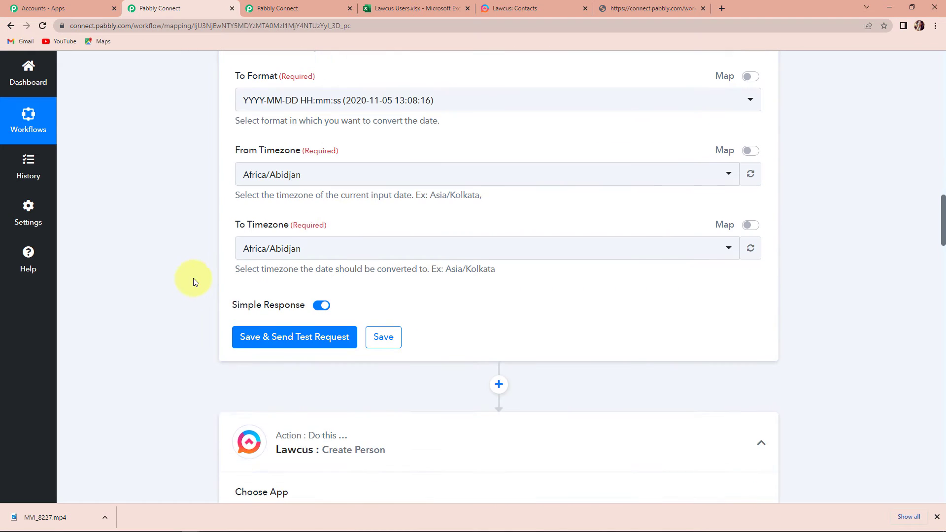
pyautogui.click(343, 186)
pyautogui.write('ut')
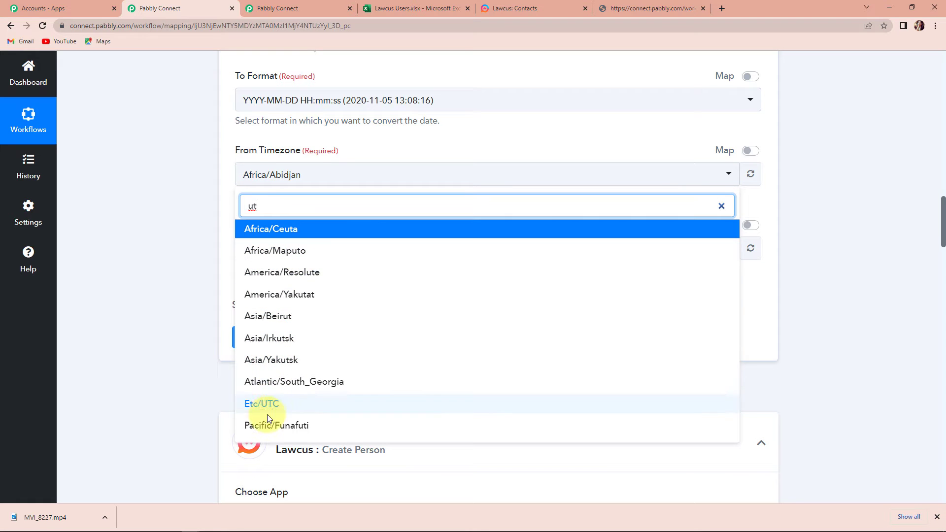
pyautogui.click(264, 403)
pyautogui.click(308, 250)
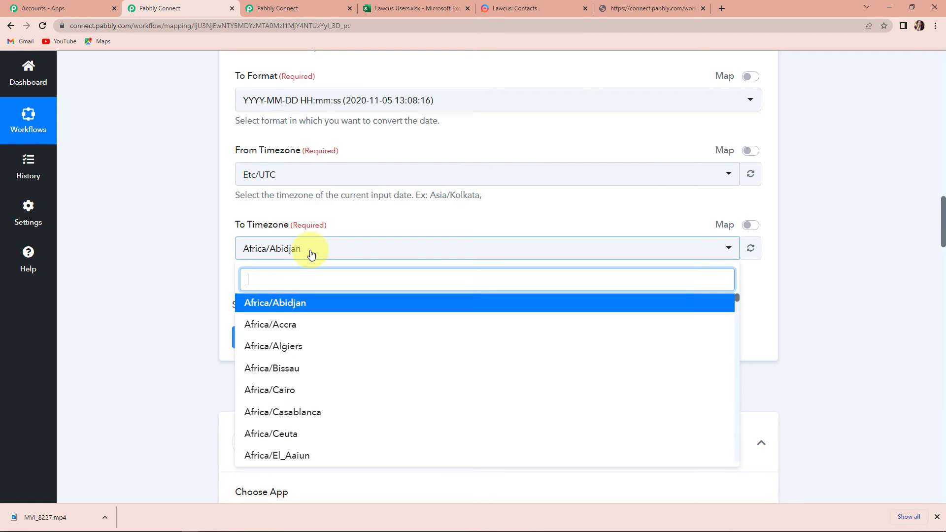
pyautogui.write('utc')
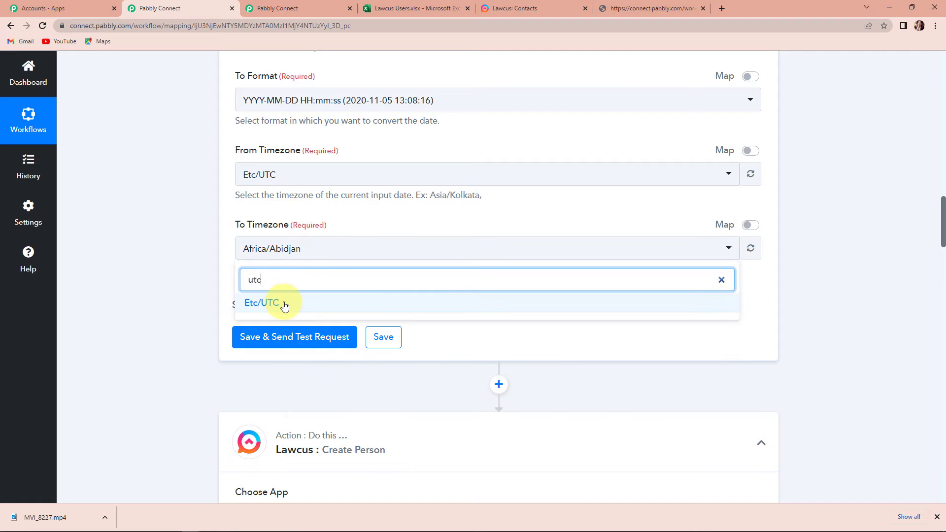
pyautogui.click(269, 304)
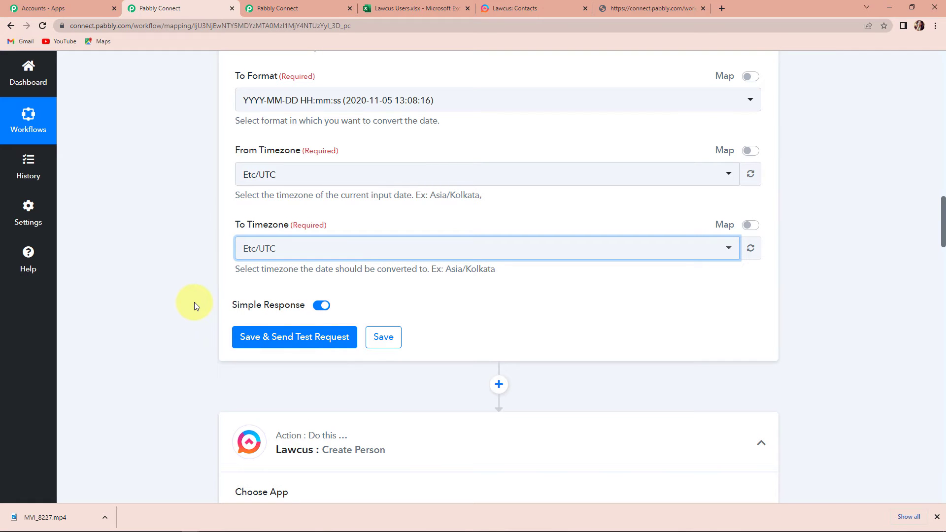
pyautogui.scroll(-1, 222, 299)
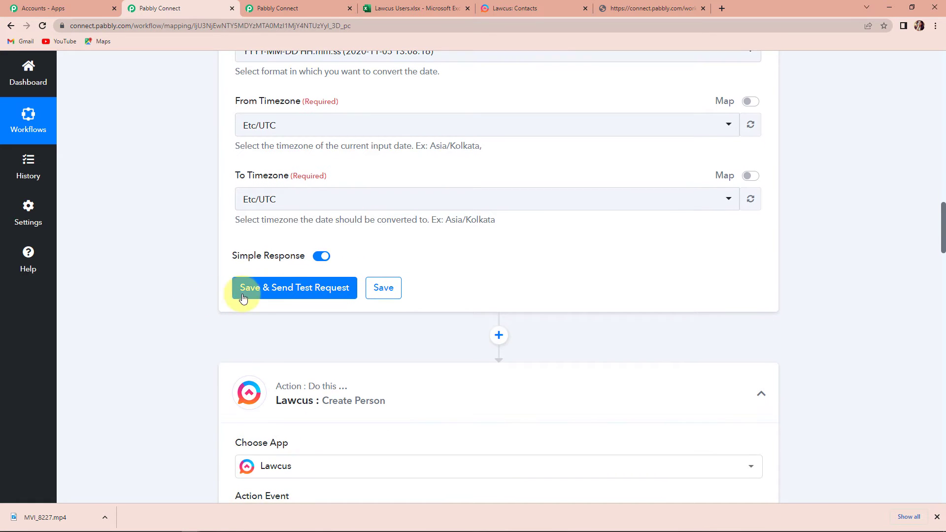
pyautogui.click(275, 291)
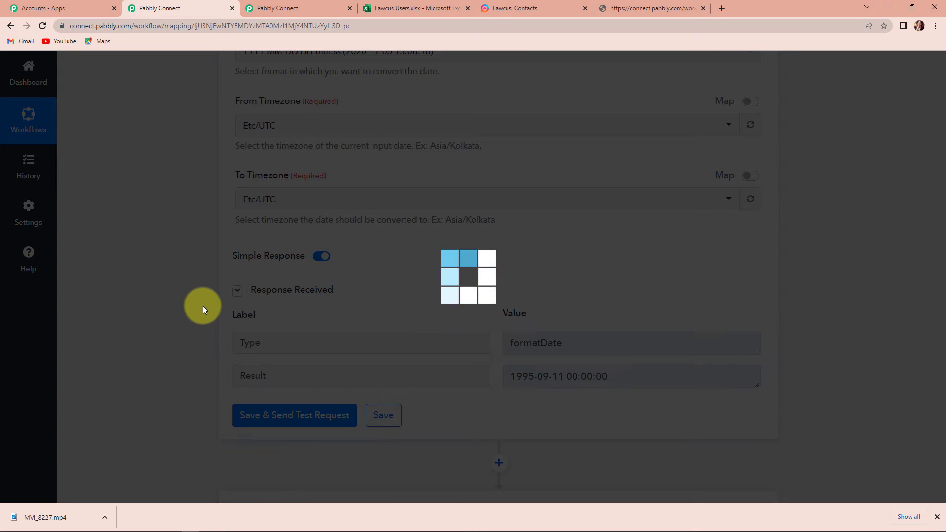
pyautogui.scroll(-2, 202, 308)
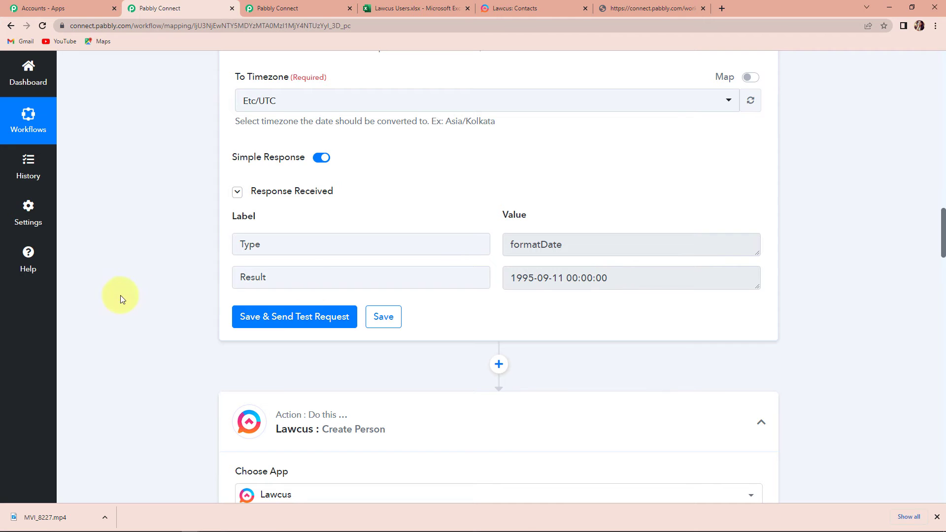
pyautogui.scroll(-7, 161, 291)
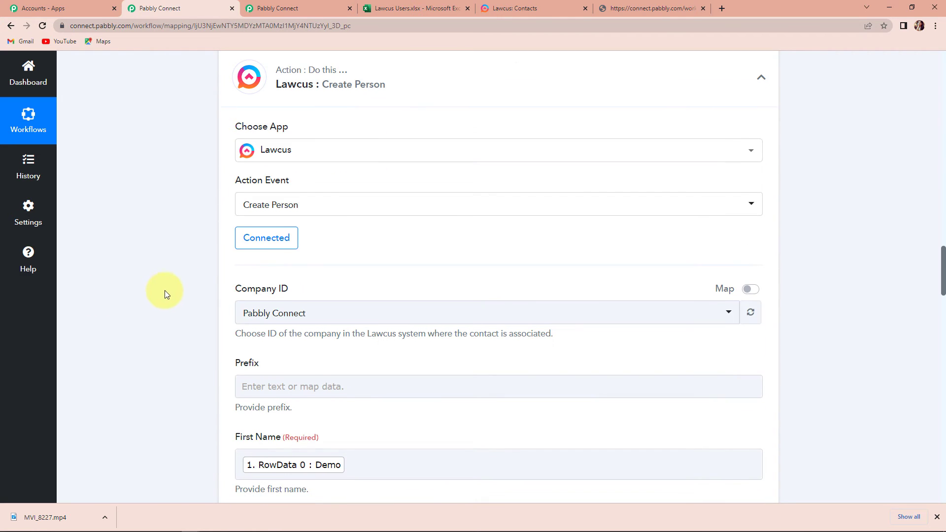
# Keep the existing Lawcus connection and map the formatter Result into Date of Birthday.
pyautogui.click(270, 247)
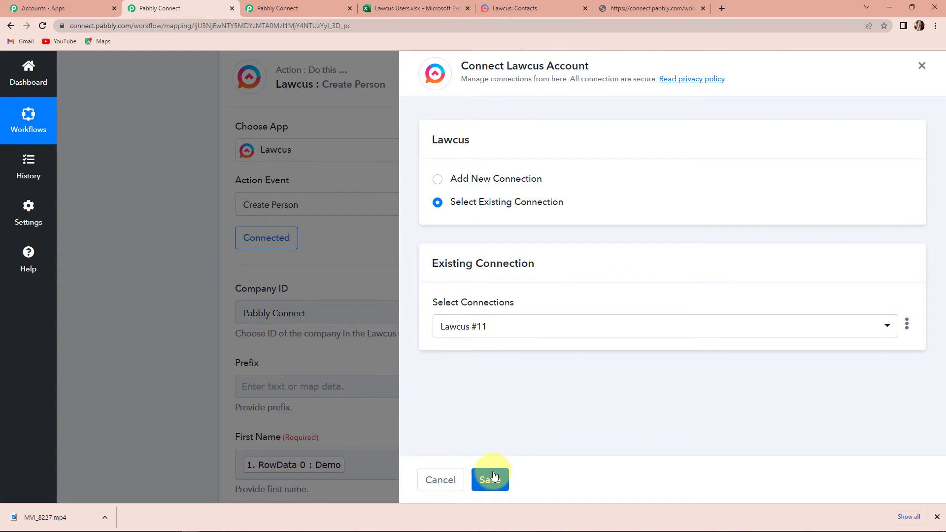
pyautogui.click(491, 479)
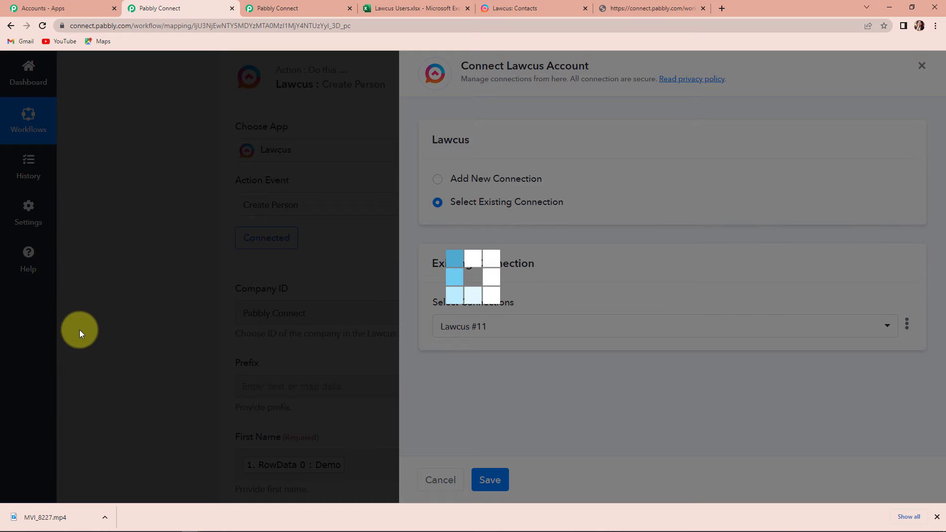
pyautogui.scroll(-9, 102, 321)
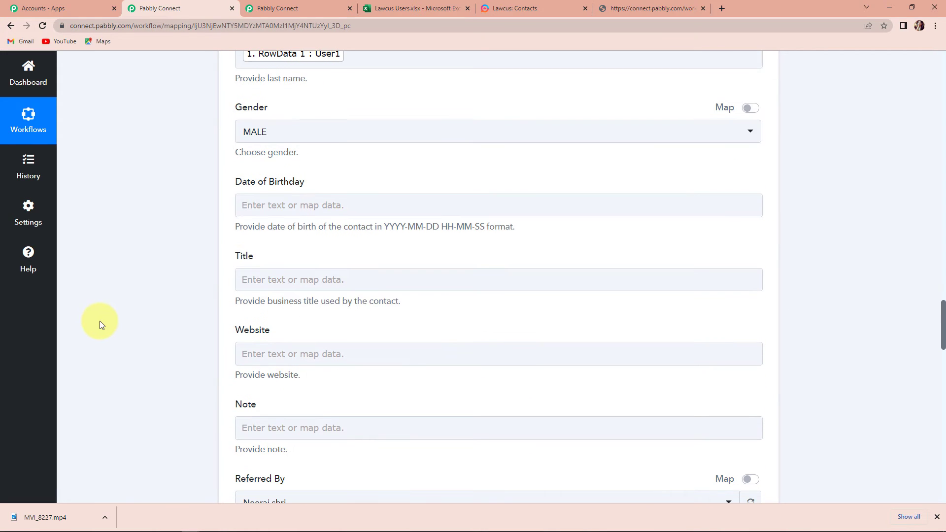
pyautogui.click(275, 205)
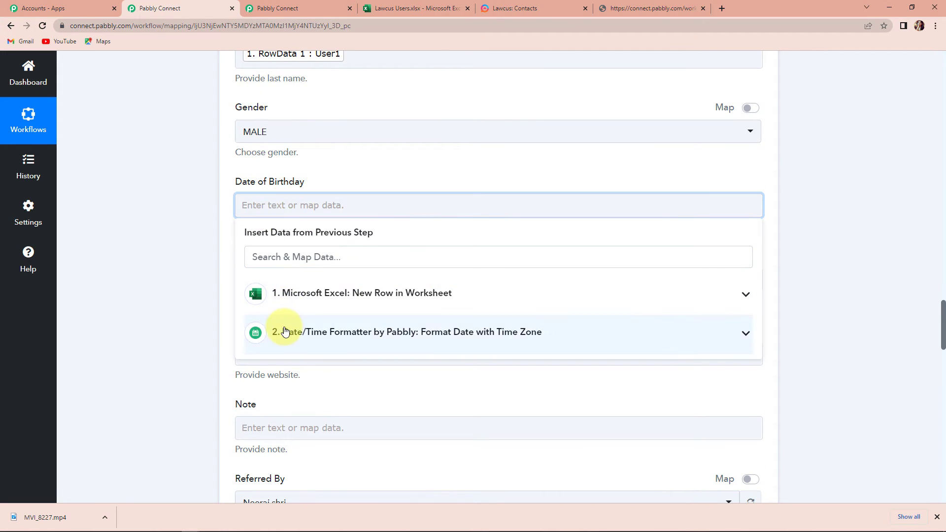
pyautogui.click(274, 332)
pyautogui.click(295, 392)
pyautogui.click(182, 326)
pyautogui.scroll(-2, 182, 326)
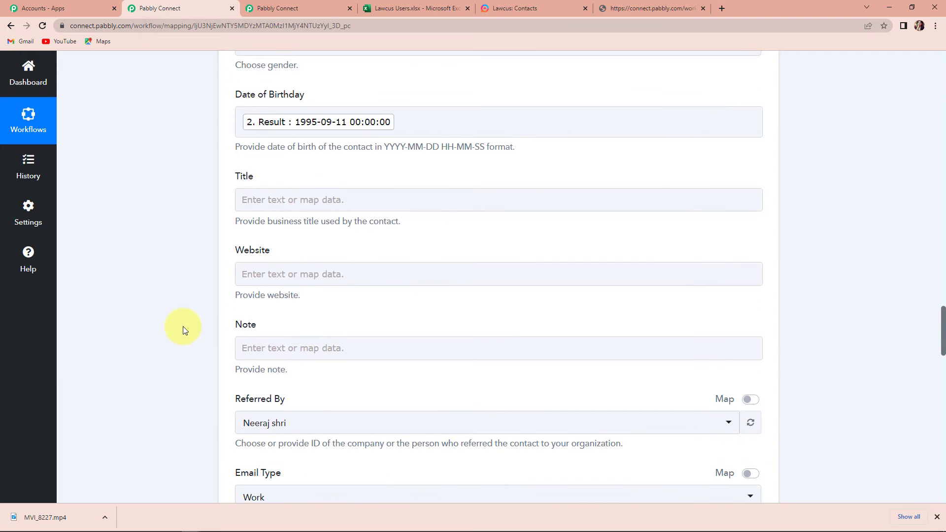
# Map the Excel email column (RowData 3) into Email Address.
pyautogui.click(256, 261)
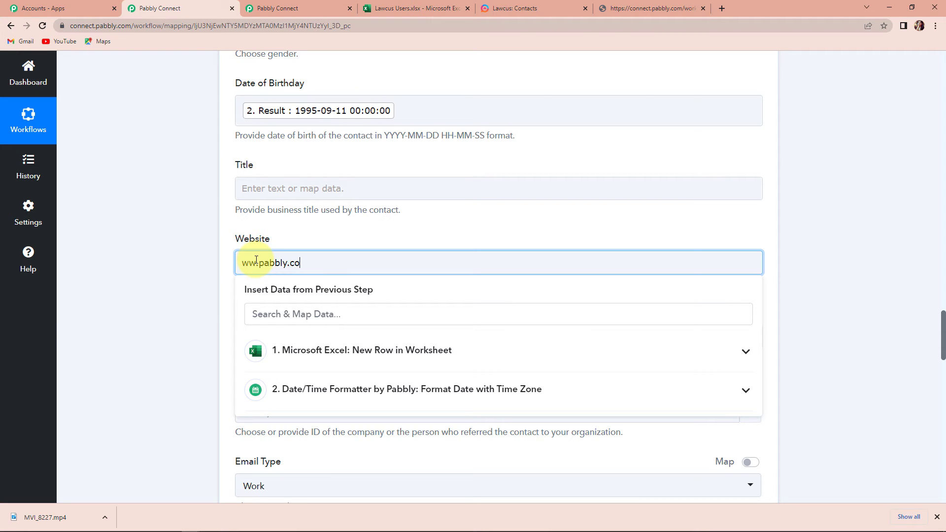
pyautogui.click(177, 307)
pyautogui.scroll(-4, 177, 307)
pyautogui.scroll(-1, 175, 281)
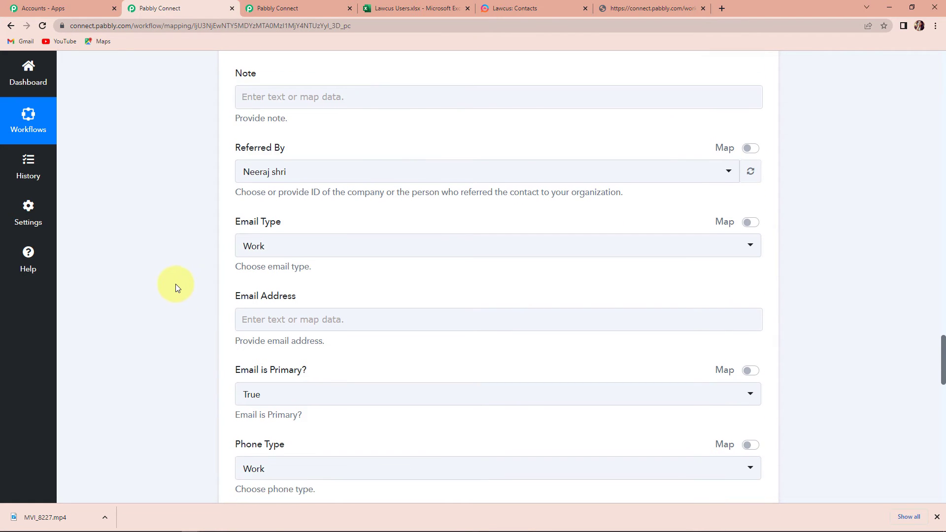
pyautogui.click(270, 309)
pyautogui.scroll(-2, 263, 219)
pyautogui.click(264, 220)
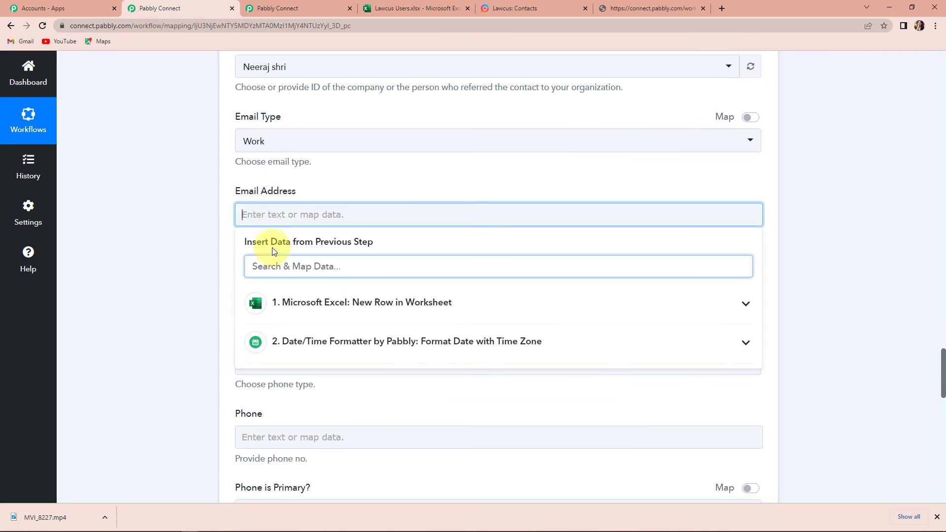
pyautogui.click(281, 302)
pyautogui.click(323, 434)
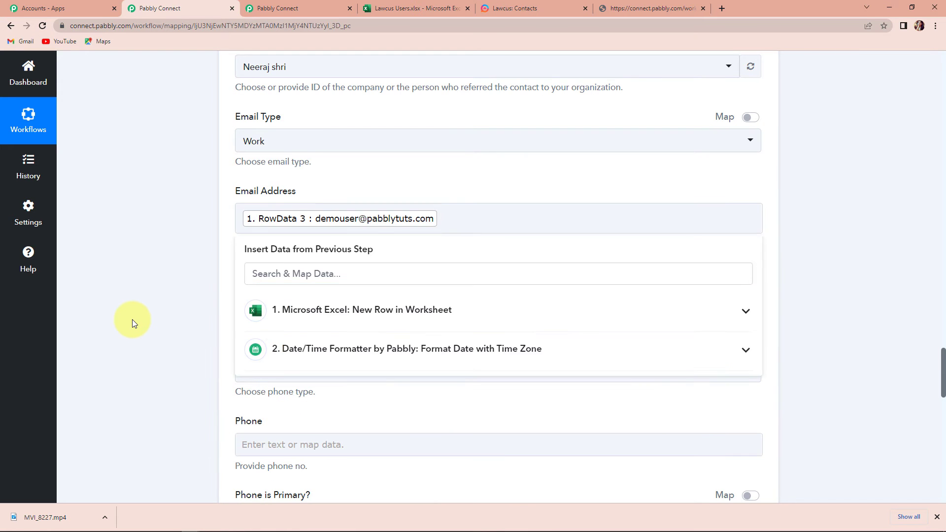
pyautogui.click(132, 319)
pyautogui.scroll(-5, 132, 320)
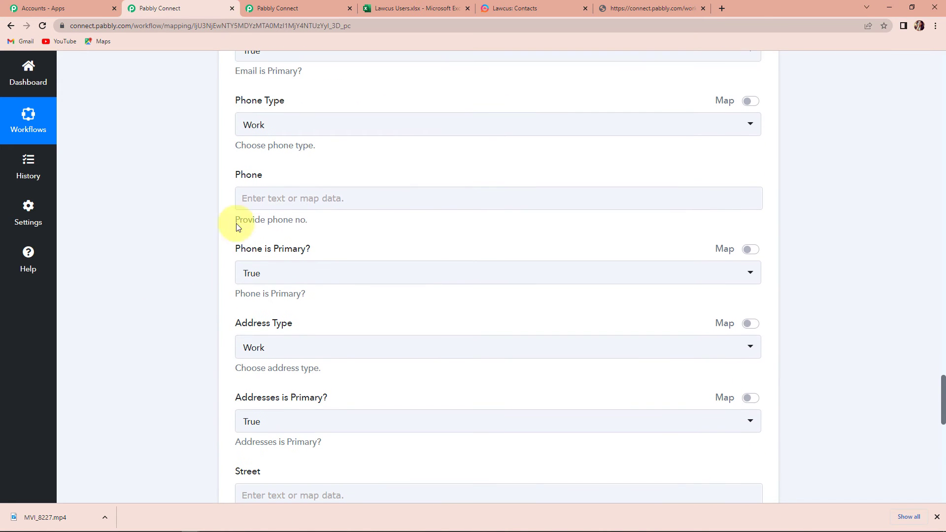
# Map the Excel phone column (RowData 4) into Phone.
pyautogui.click(271, 199)
pyautogui.click(285, 287)
pyautogui.click(320, 441)
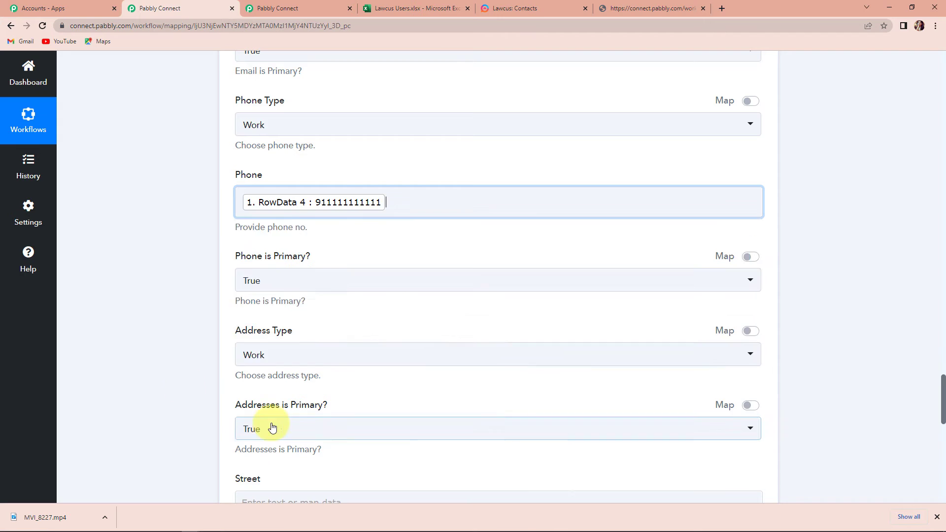
pyautogui.click(145, 303)
pyautogui.scroll(-2, 146, 303)
pyautogui.scroll(-3, 146, 303)
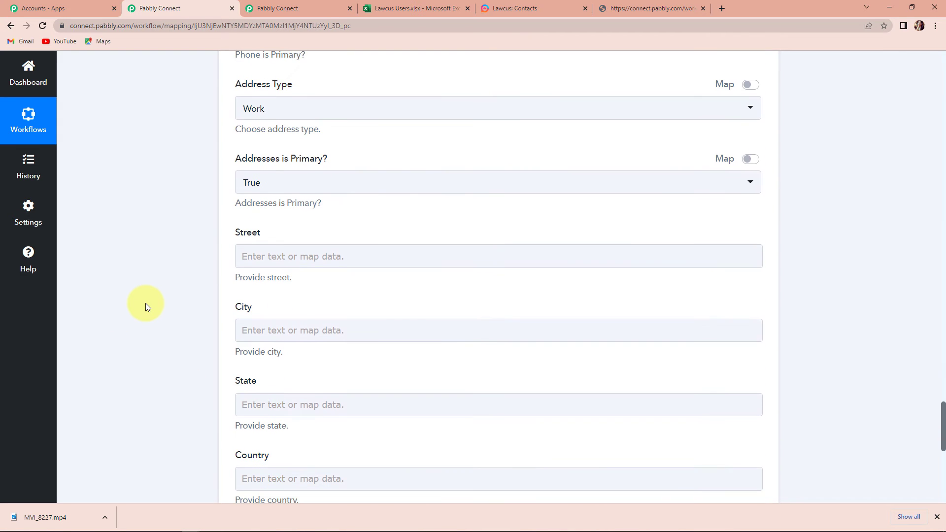
pyautogui.click(246, 330)
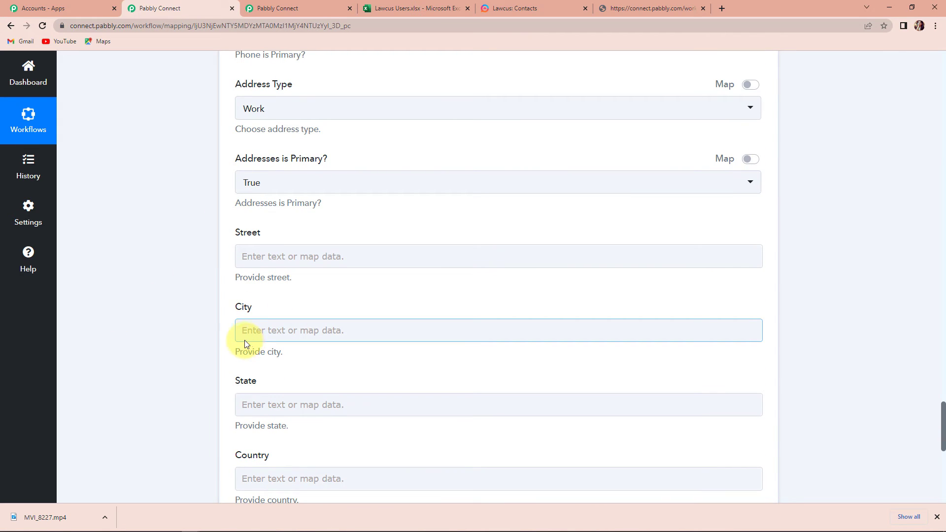
pyautogui.click(175, 322)
pyautogui.scroll(-6, 173, 320)
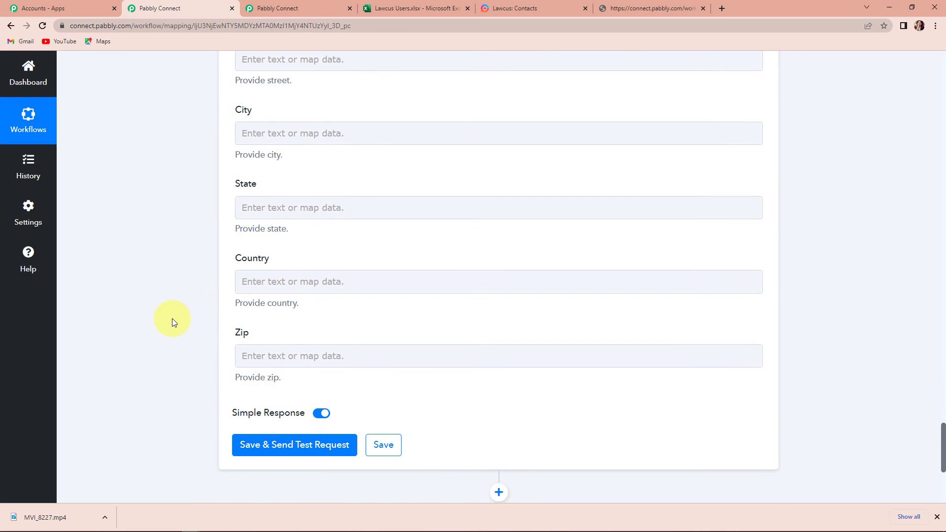
# Save and test the Lawcus Create Person step, review the returned contact, then go to Lawcus Contacts.
pyautogui.click(262, 348)
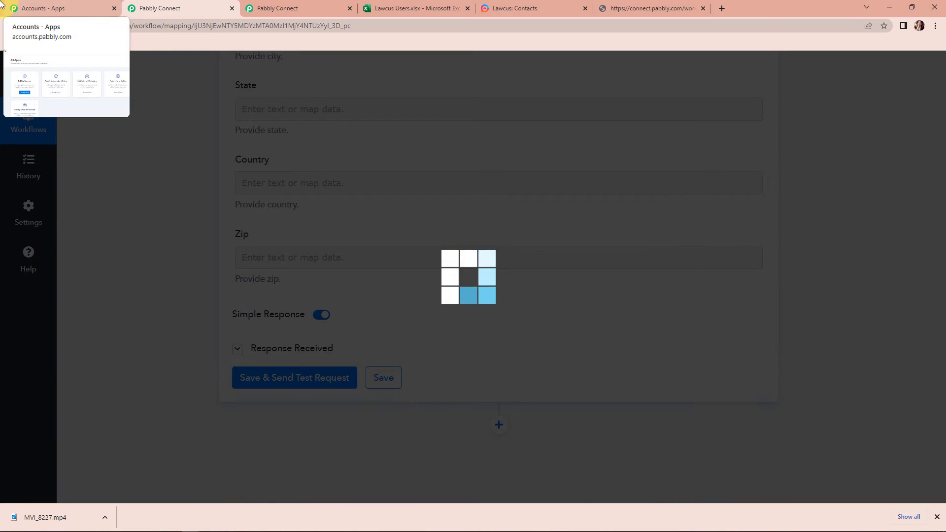
pyautogui.scroll(-5, 452, 301)
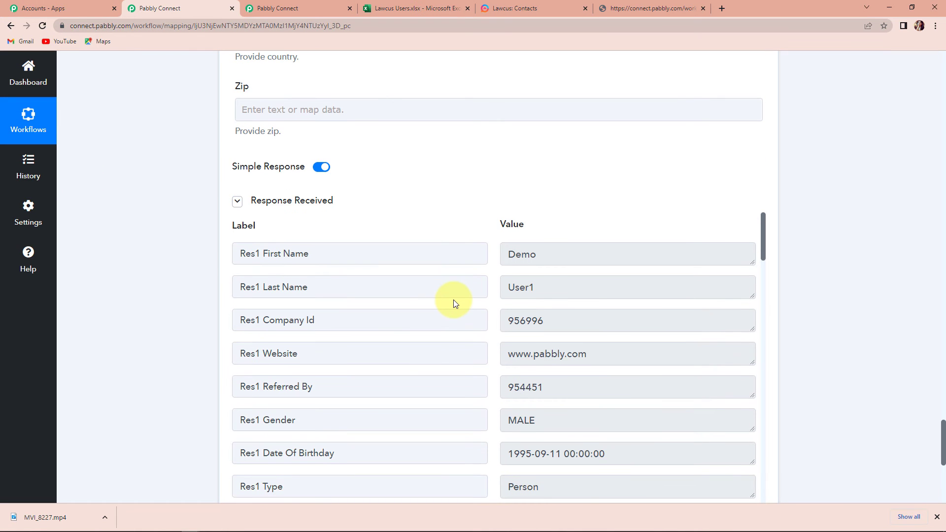
pyautogui.scroll(-3, 453, 301)
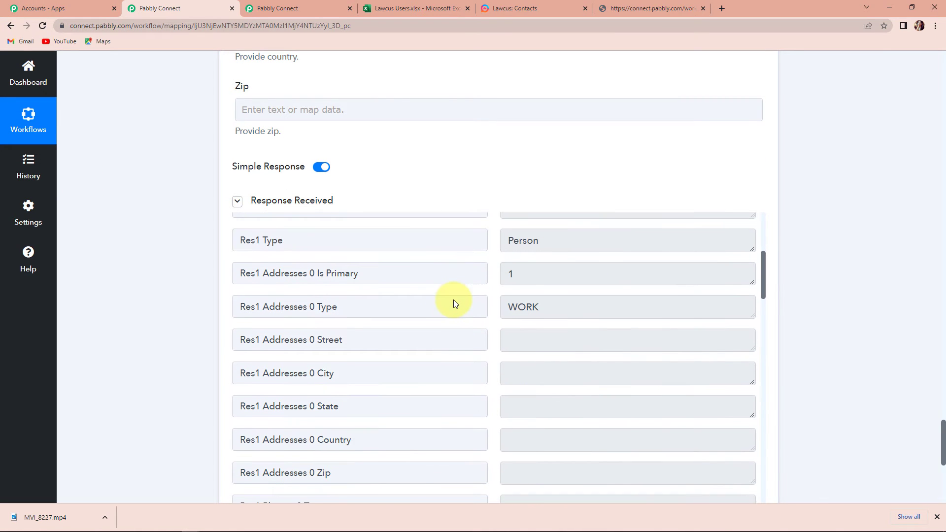
pyautogui.scroll(-6, 453, 300)
pyautogui.scroll(-5, 454, 300)
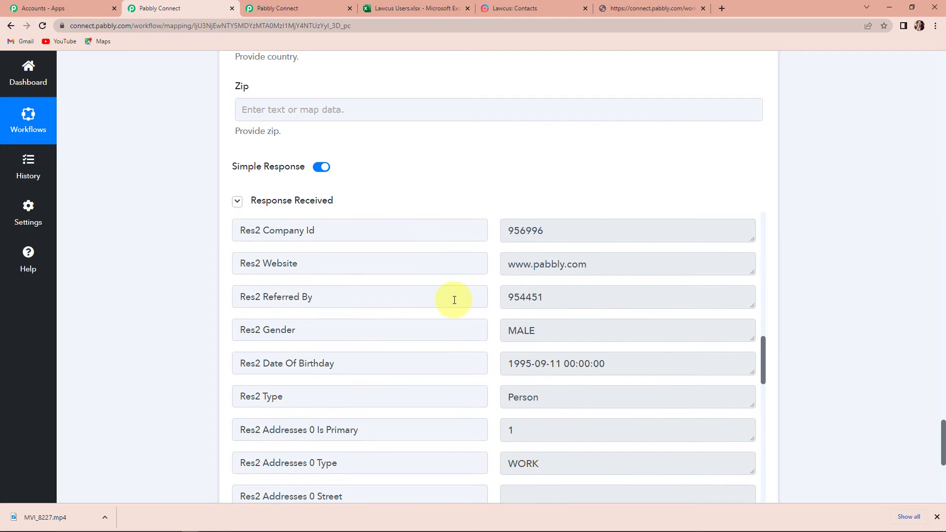
pyautogui.scroll(-9, 454, 300)
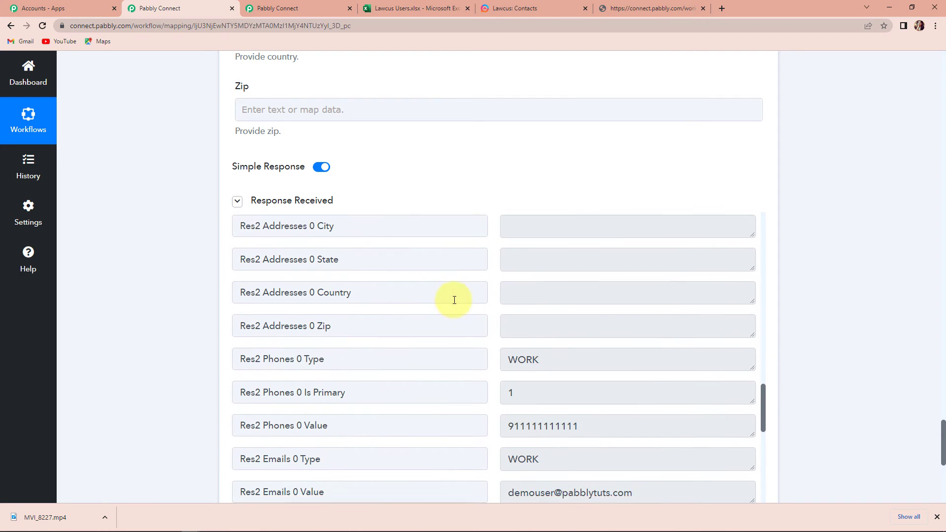
pyautogui.scroll(-3, 454, 300)
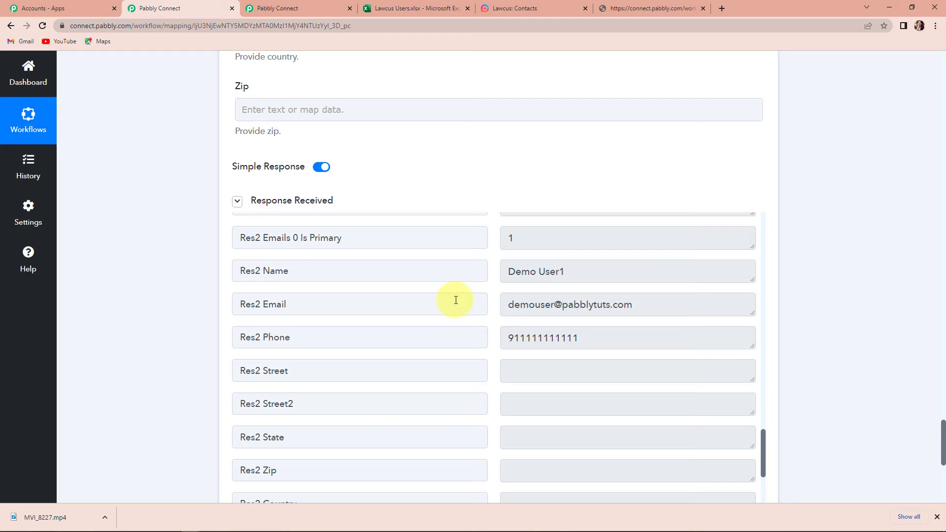
pyautogui.click(510, 9)
# Open Contacts and reload so the new test contact appears with email and phone.
pyautogui.click(47, 158)
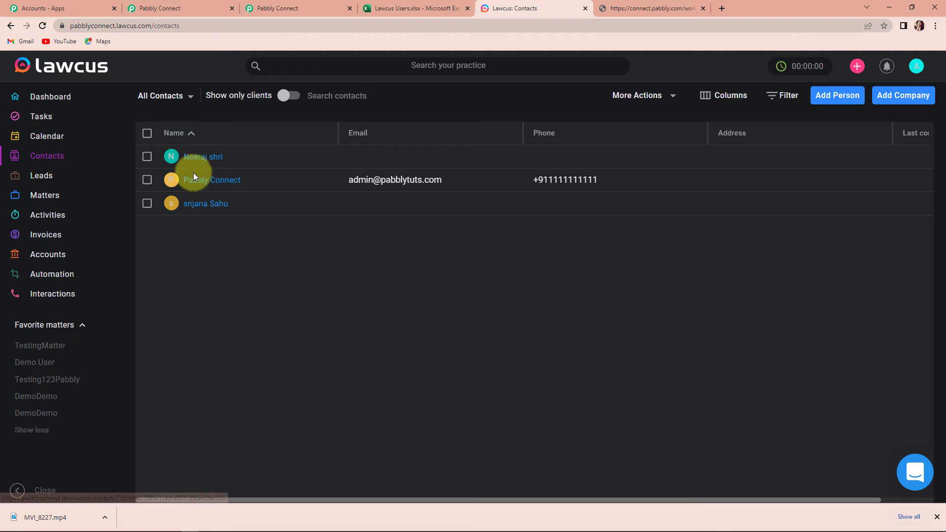
pyautogui.click(42, 26)
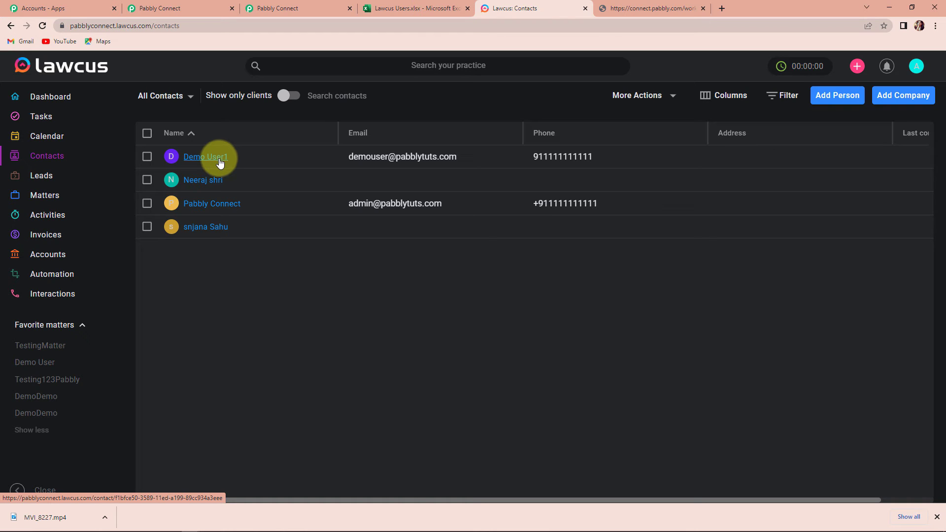
# In the Lawcus Users sheet, enter the new contact's first and last name in row 3.
pyautogui.click(397, 8)
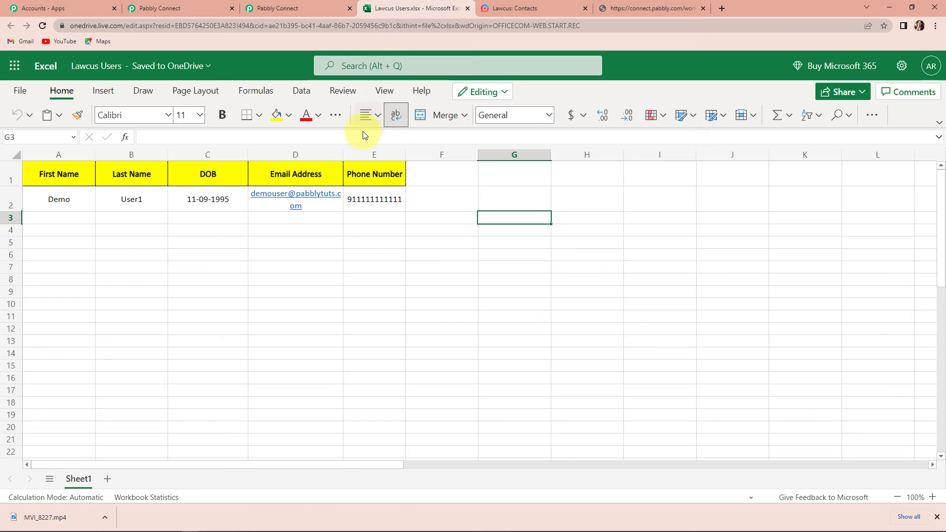
pyautogui.click(43, 224)
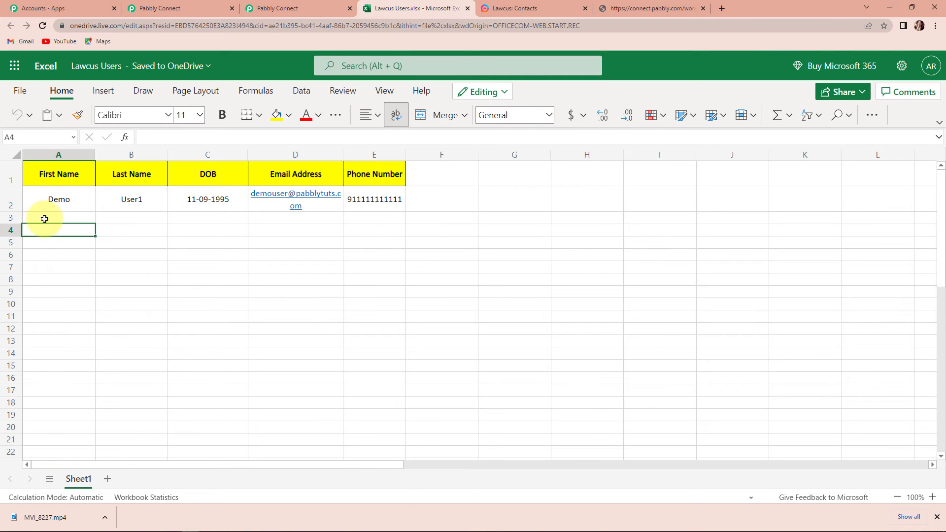
pyautogui.click(44, 219)
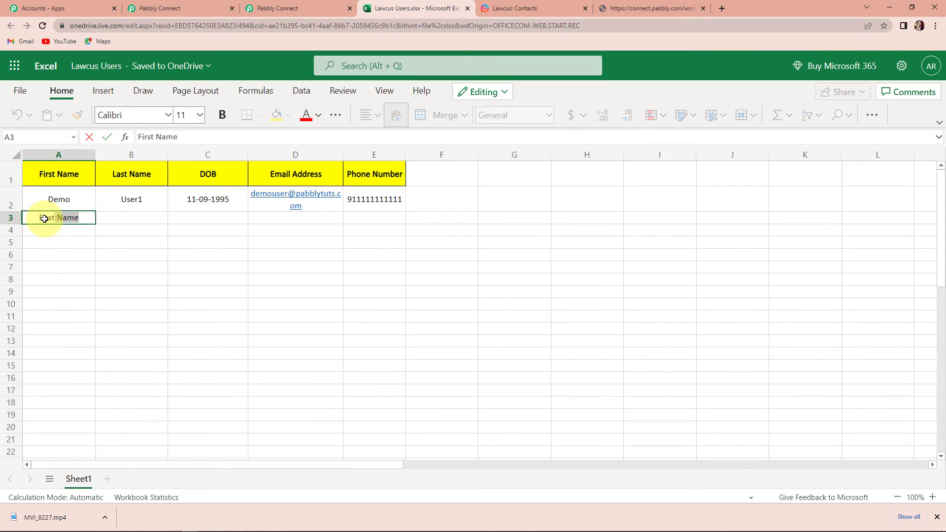
pyautogui.write('FirstUser')
pyautogui.press('Tab')
pyautogui.write('Ne')
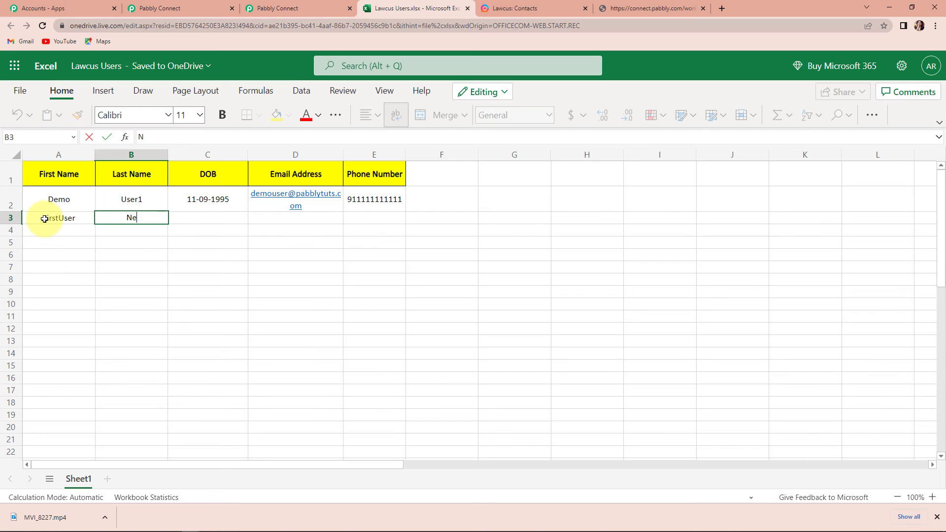
pyautogui.click(184, 219)
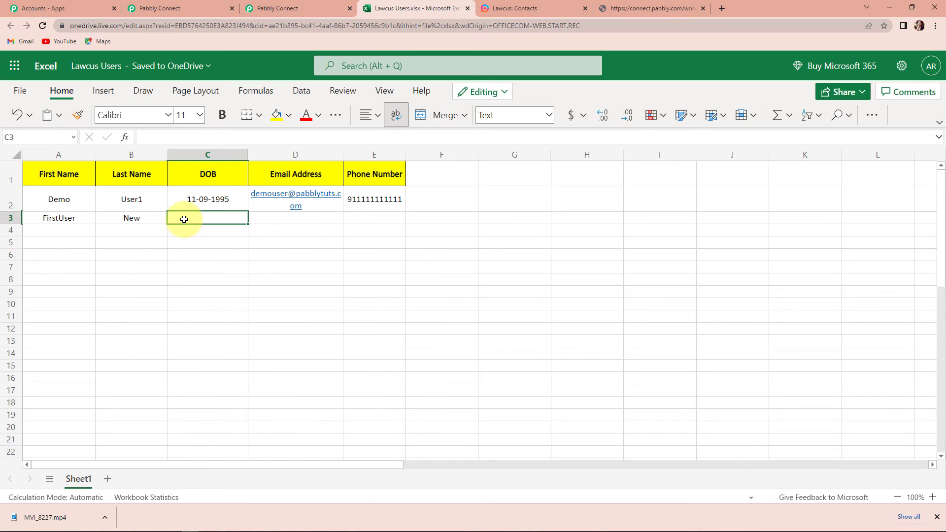
pyautogui.write('19-11-1995')
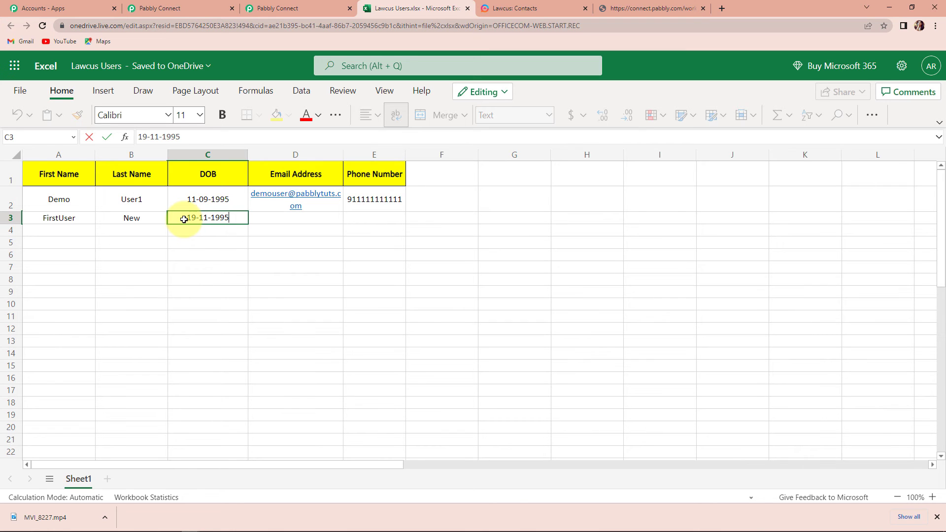
pyautogui.click(270, 217)
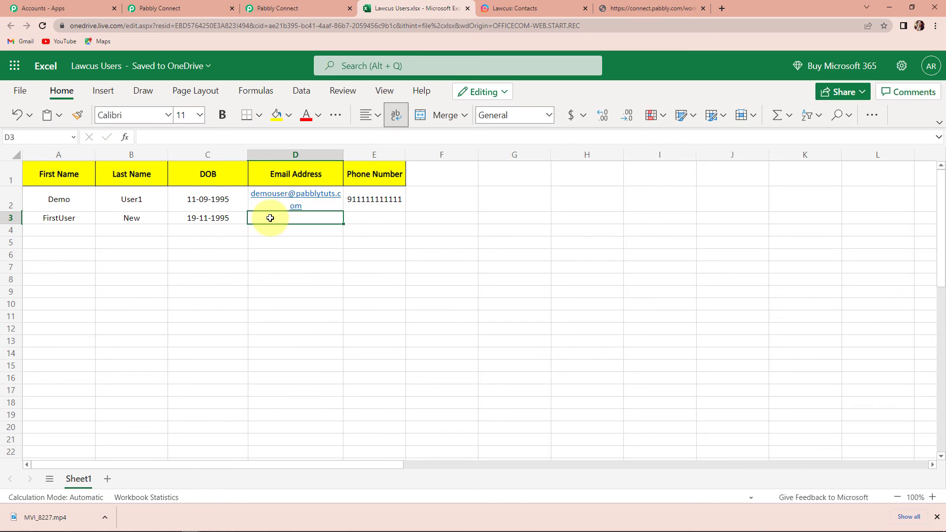
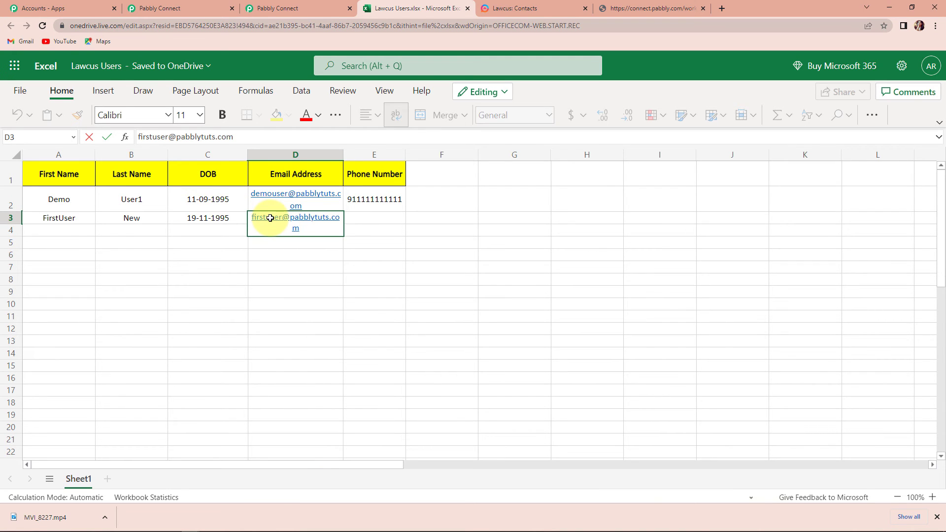
pyautogui.click(362, 217)
pyautogui.click(389, 201)
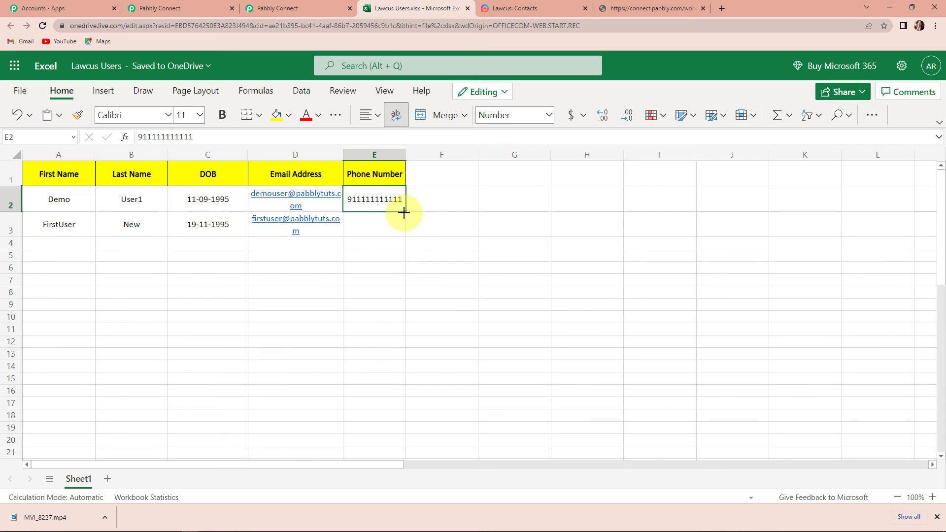
pyautogui.click(400, 256)
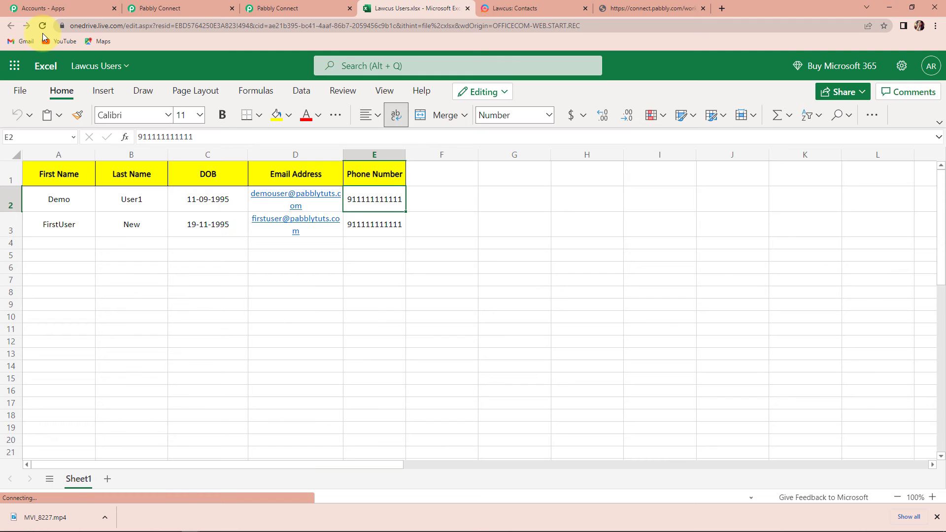
# Return to the MS Excel Lawcus Integration workflow, scroll to its top, then go to Lawcus Contacts.
pyautogui.click(191, 9)
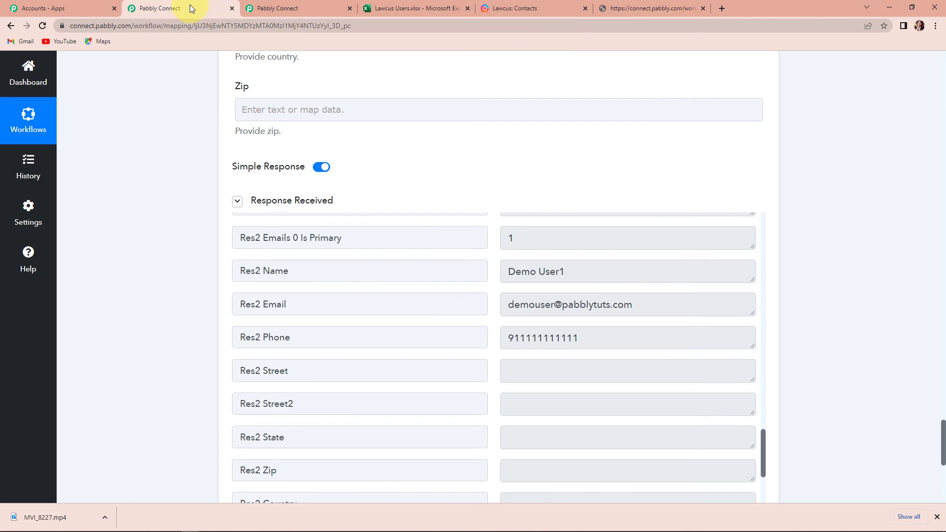
pyautogui.scroll(14, 335, 206)
pyautogui.scroll(20, 335, 206)
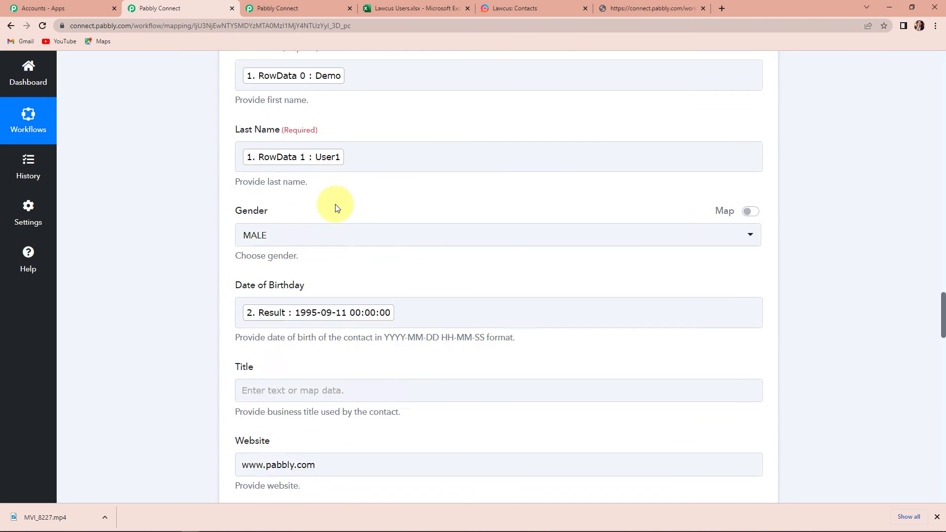
pyautogui.scroll(10, 335, 206)
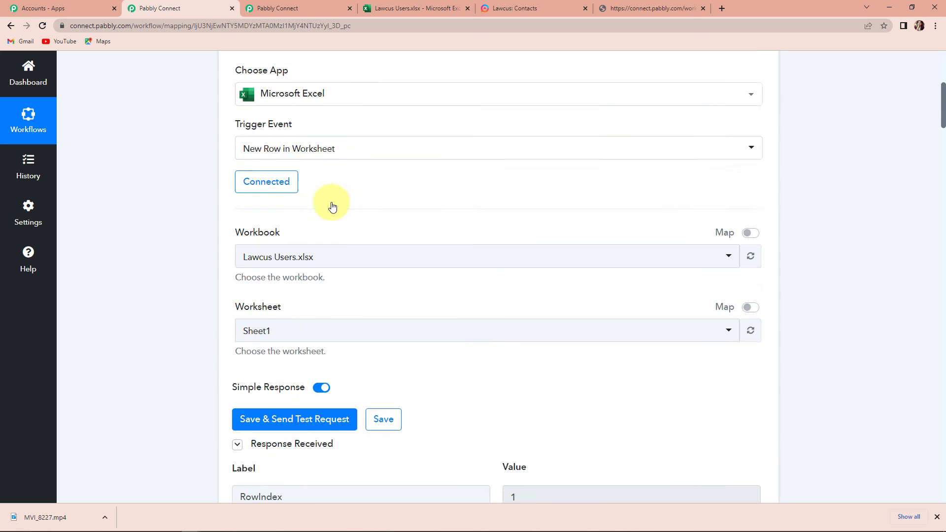
pyautogui.moveTo(678, 229)
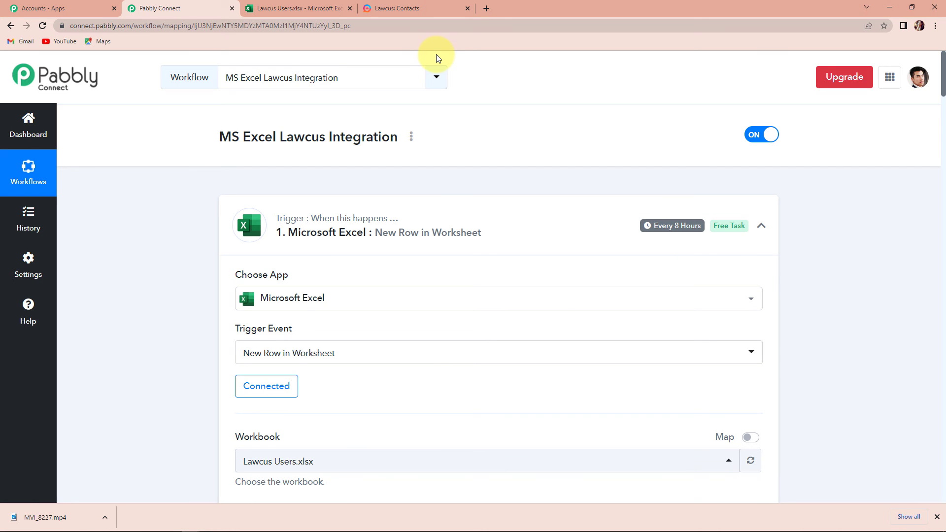
pyautogui.click(423, 11)
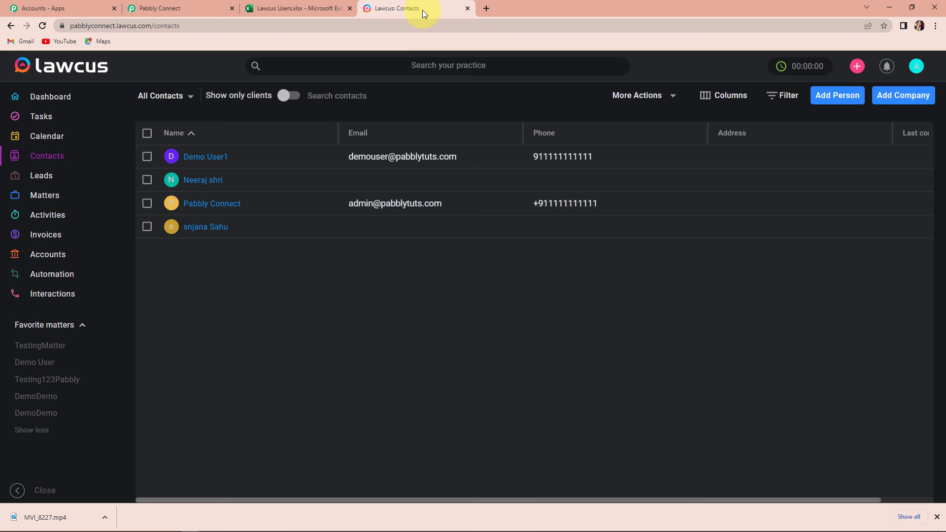
# Reload Lawcus Contacts to check the row-3 contact arrived, then return to Pabbly Connect.
pyautogui.click(43, 26)
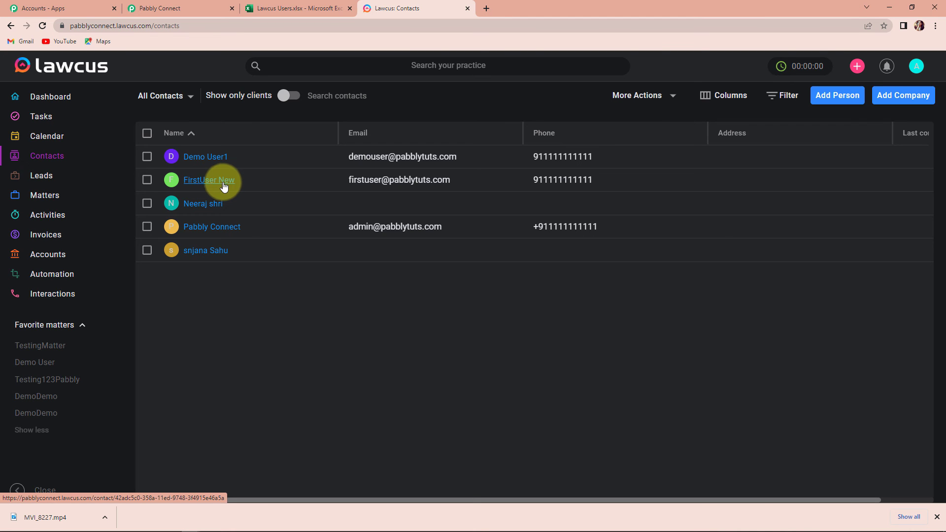
pyautogui.click(170, 7)
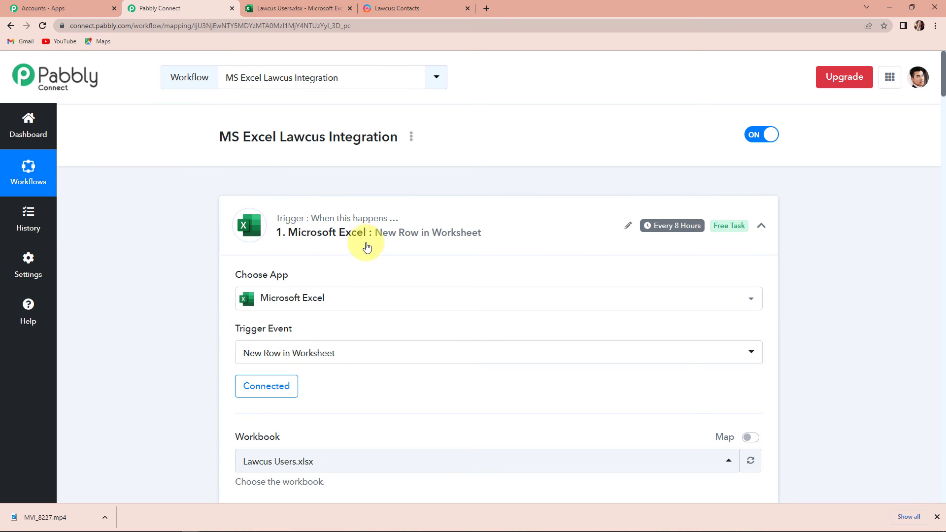
# Collapse the Microsoft Excel trigger and Date/Time Formatter steps for a compact workflow overview.
pyautogui.click(760, 226)
pyautogui.click(762, 336)
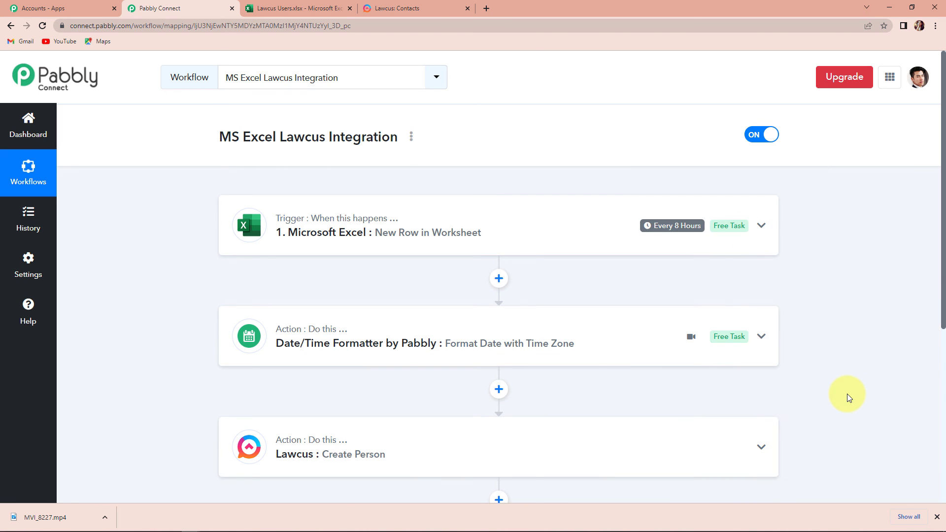
pyautogui.moveTo(298, 222)
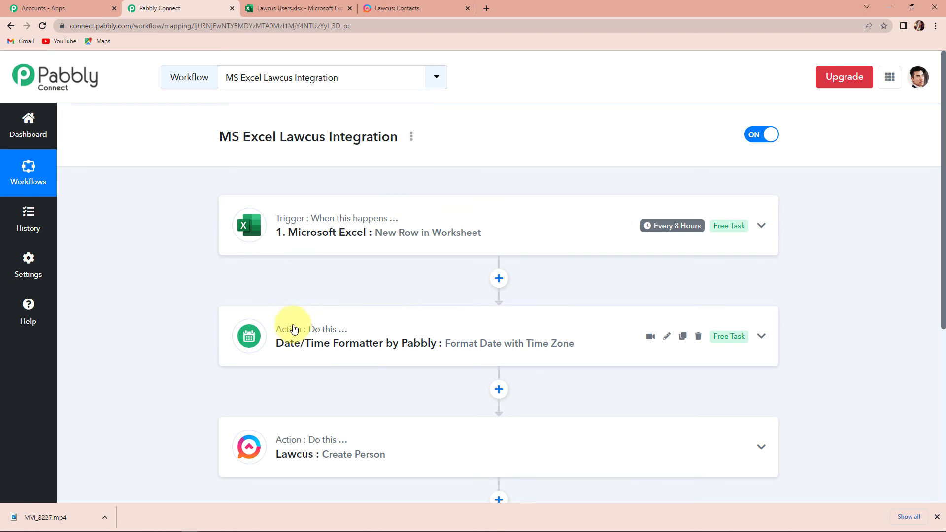
pyautogui.moveTo(292, 330)
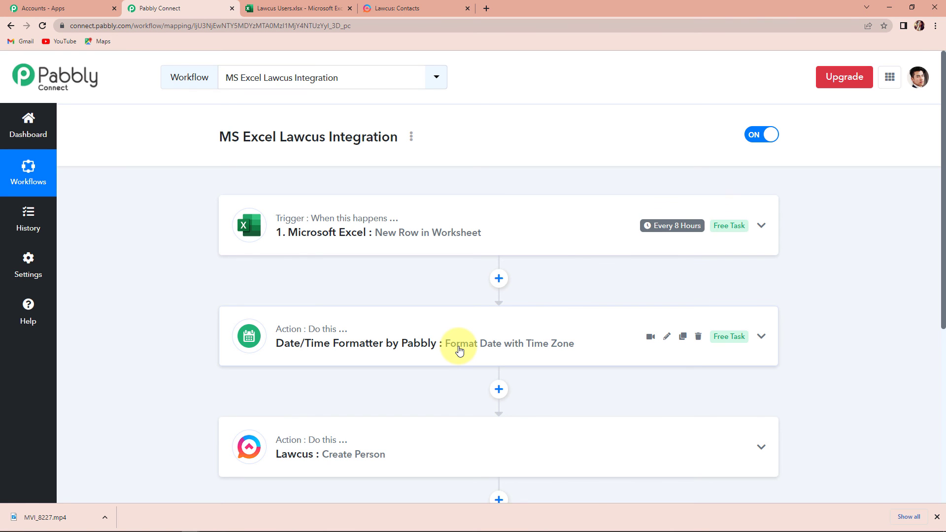
pyautogui.scroll(-3, 459, 349)
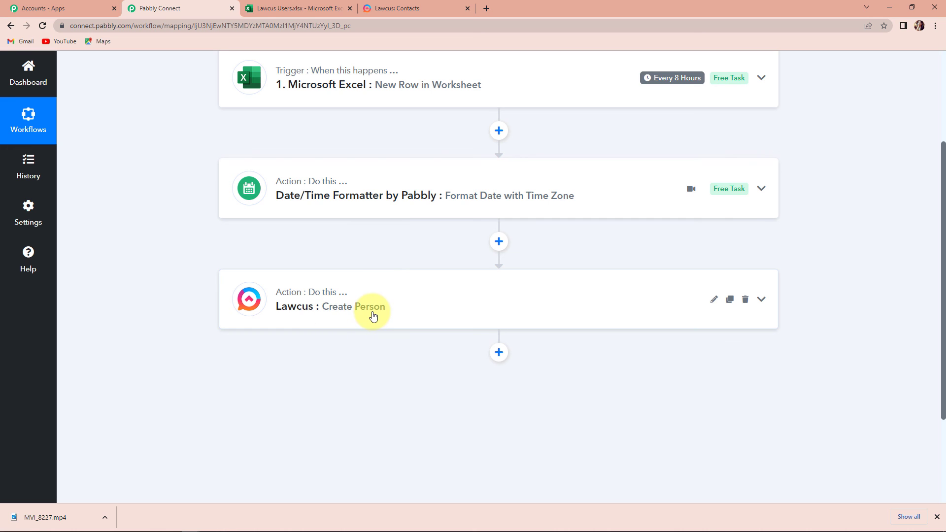
pyautogui.scroll(3, 374, 367)
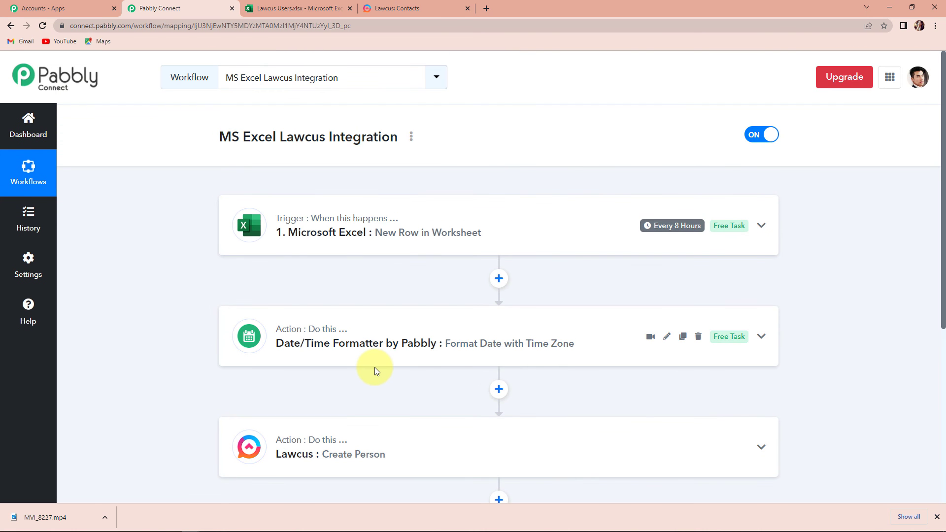